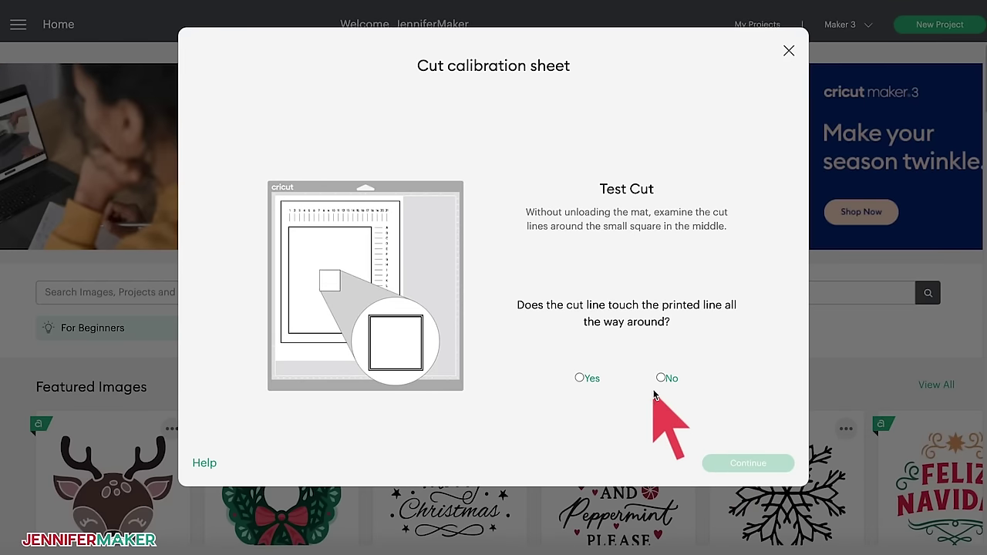
# - Confirm that the test cut touches the printed line all the way around and continue the calibration
pyautogui.click(583, 378)
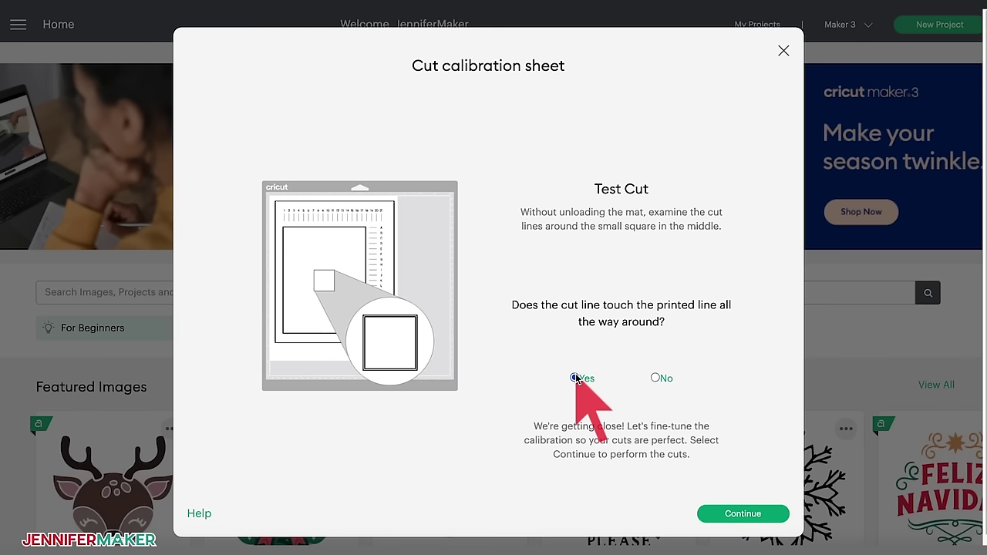
pyautogui.click(722, 512)
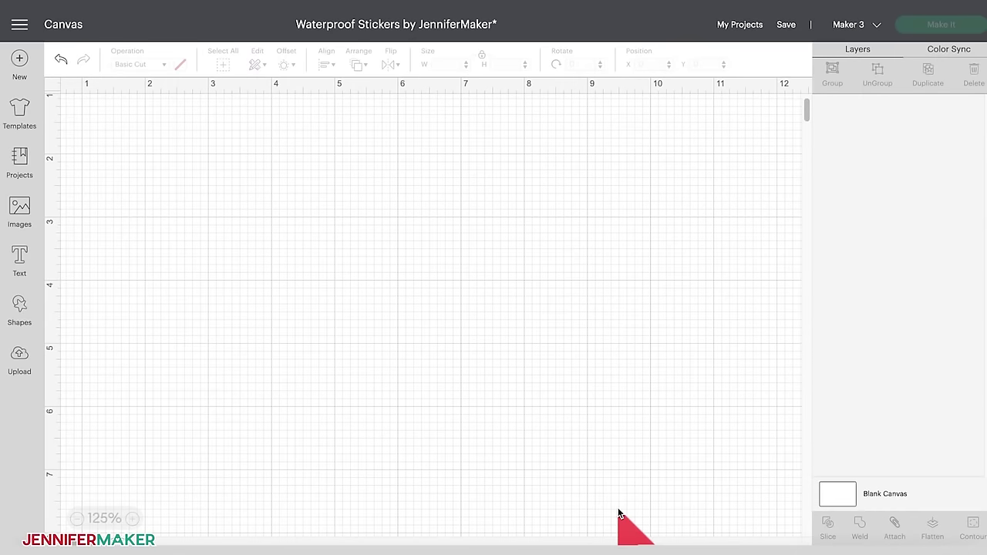
# - Start a new image upload and open evergreen-wreath-jennifermaker-PNG.png from the Christmas folder
pyautogui.click(20, 356)
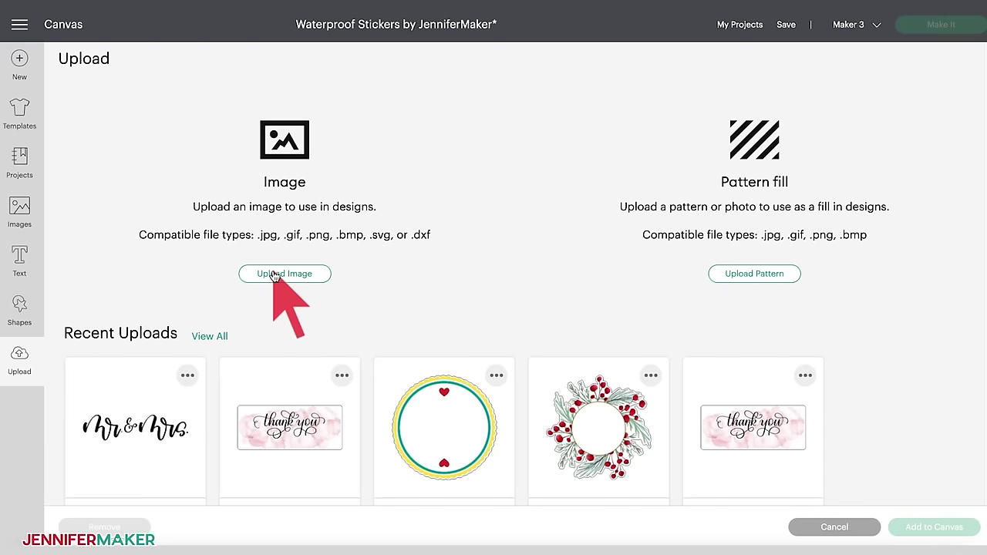
pyautogui.click(274, 274)
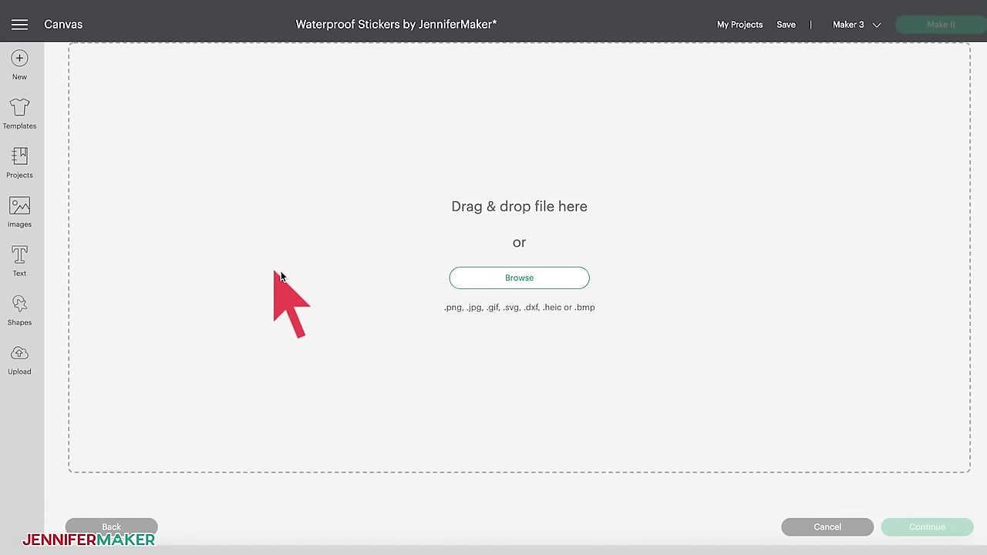
pyautogui.click(467, 282)
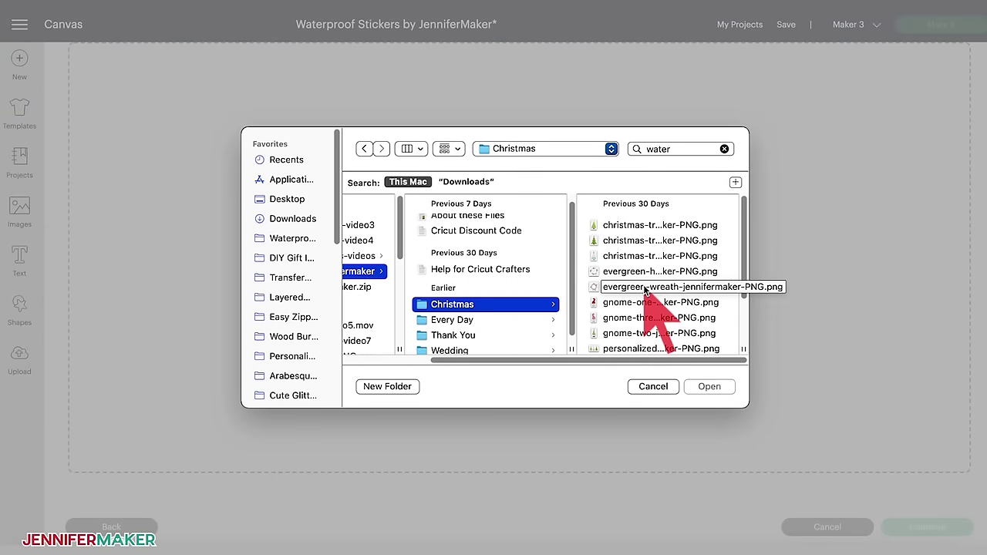
pyautogui.click(645, 287)
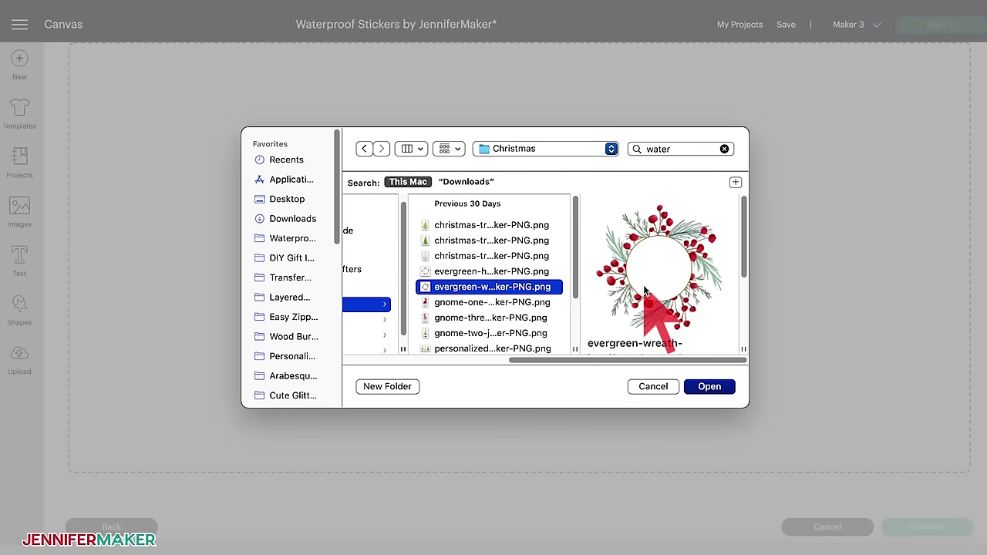
pyautogui.click(709, 387)
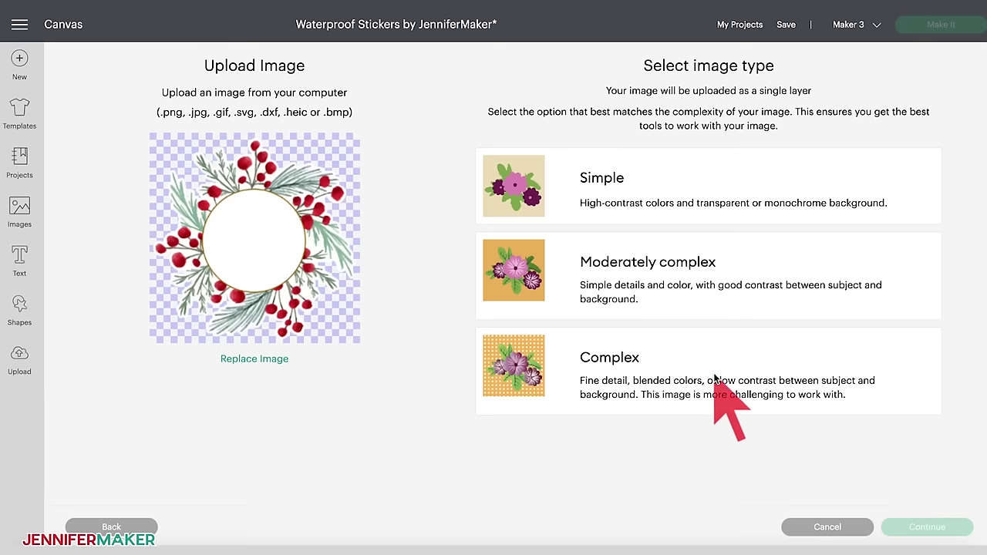
# - Upload the wreath as a Complex, Print Then Cut image without removing any background
pyautogui.click(716, 378)
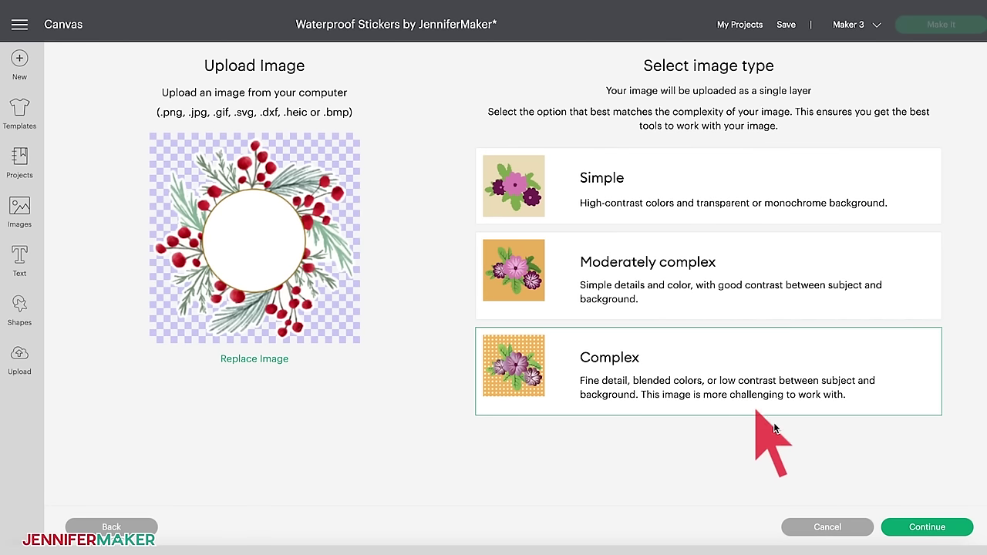
pyautogui.click(895, 526)
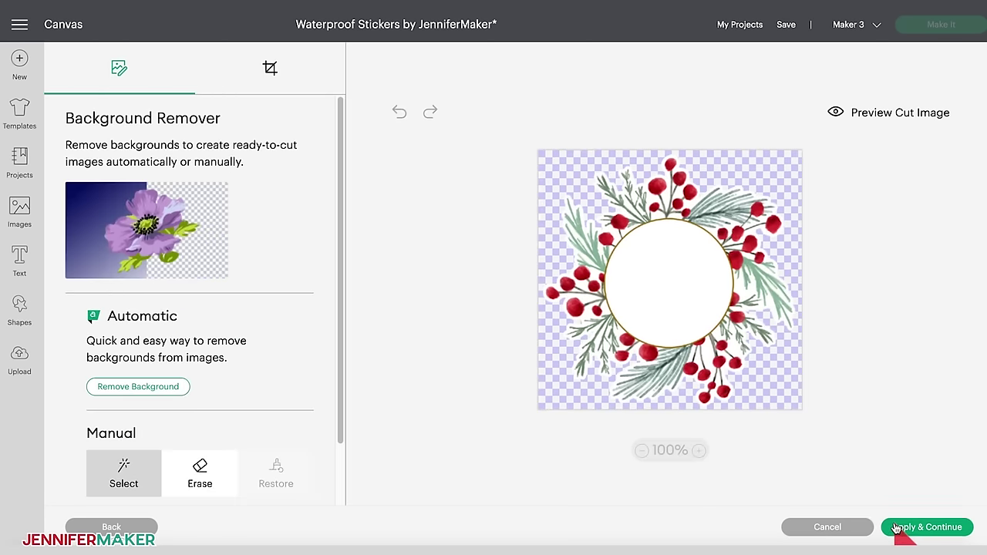
pyautogui.click(896, 527)
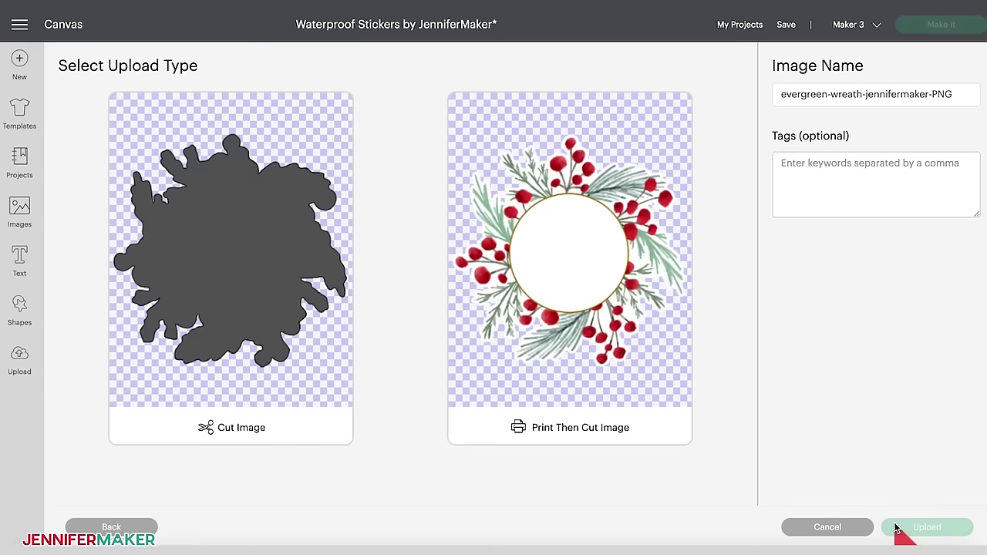
pyautogui.click(632, 433)
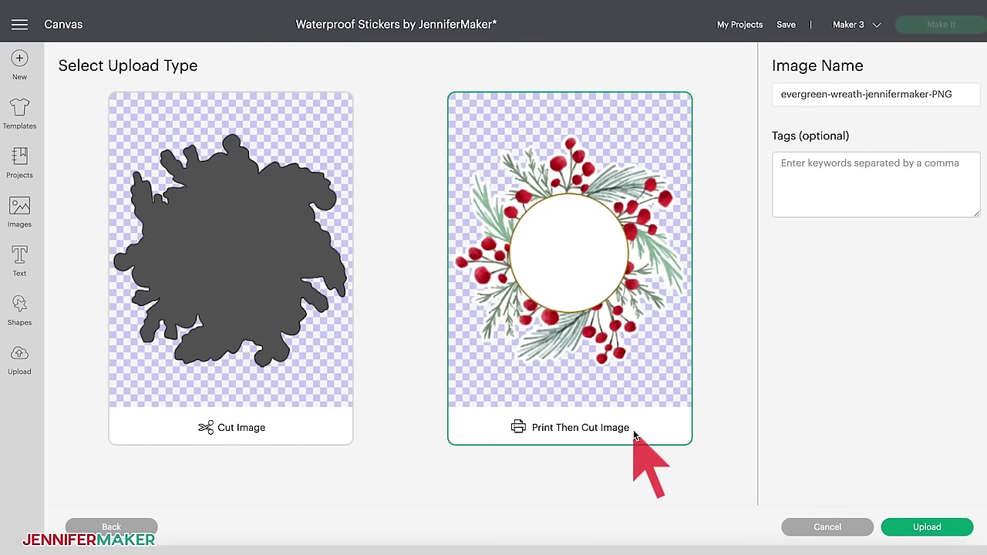
pyautogui.click(895, 528)
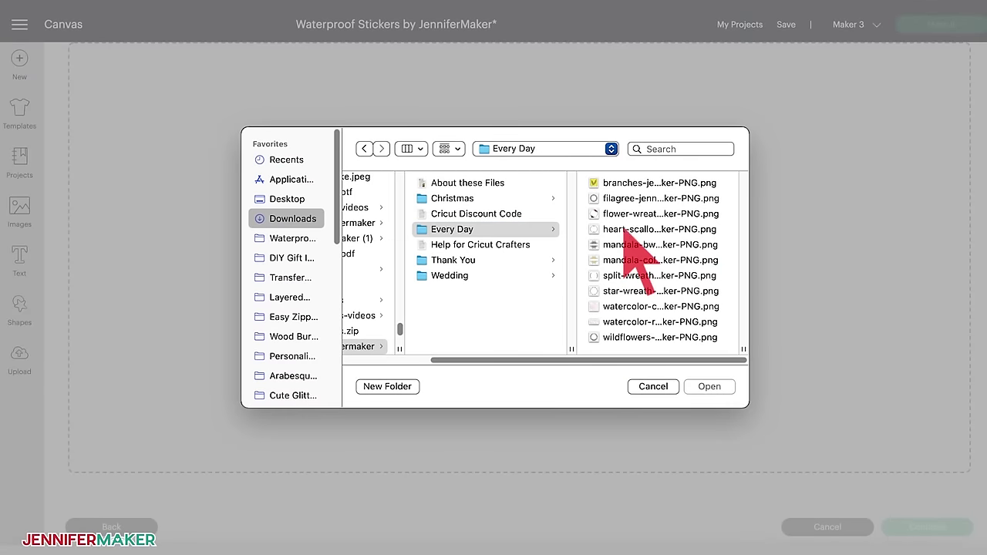
# - Open heart-scallop-jennifermaker-PNG.png and mandala-colored-jennifermaker-PNG.png from the Every Day folder for upload
pyautogui.click(623, 226)
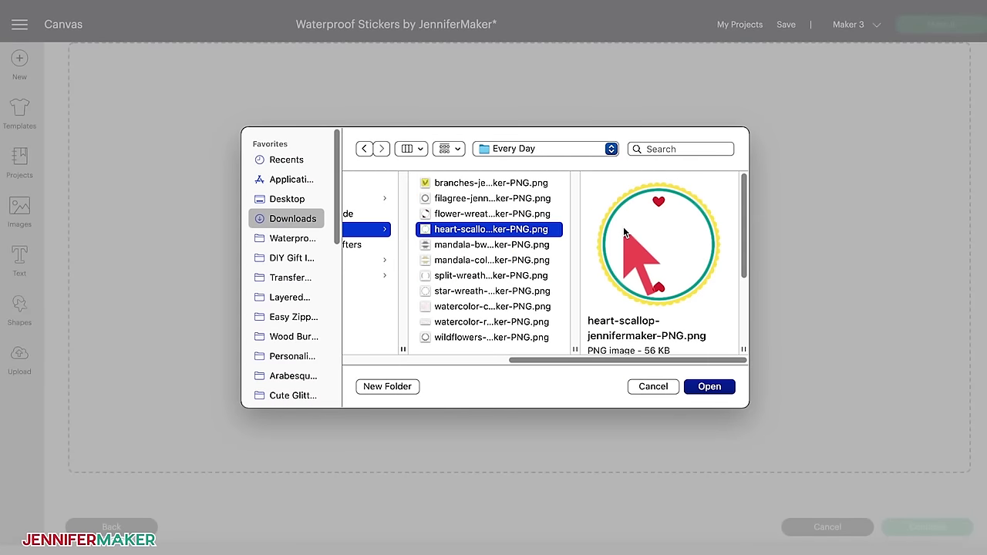
pyautogui.click(702, 391)
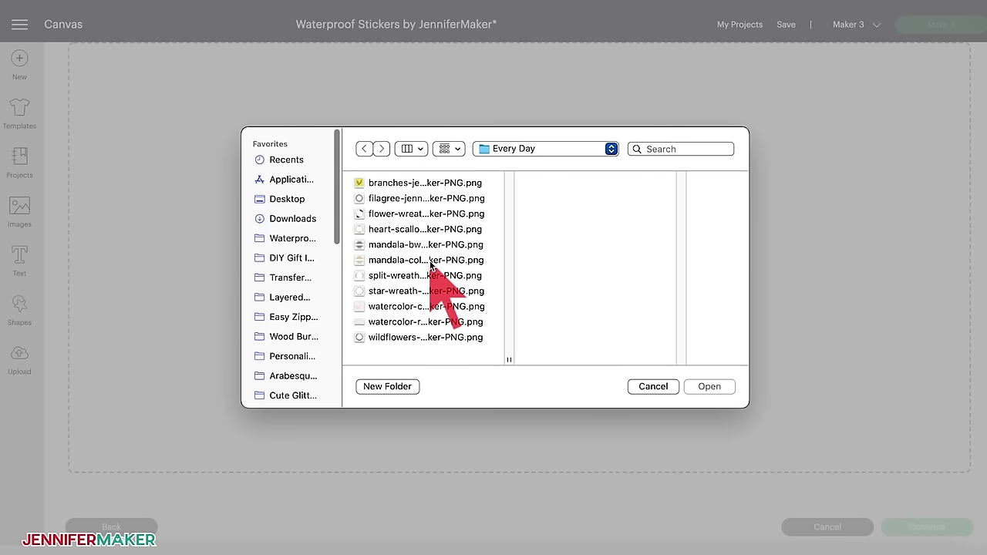
pyautogui.click(441, 262)
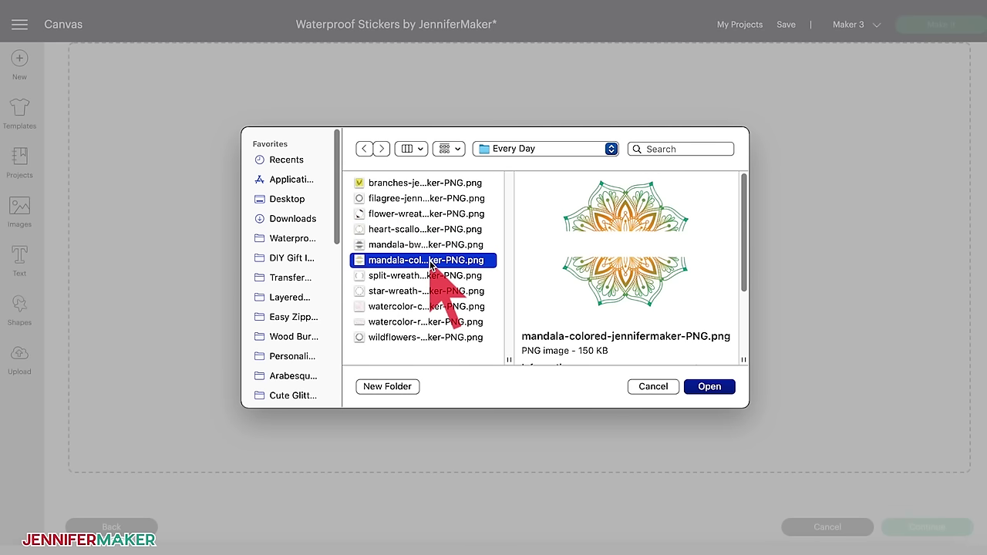
pyautogui.click(706, 387)
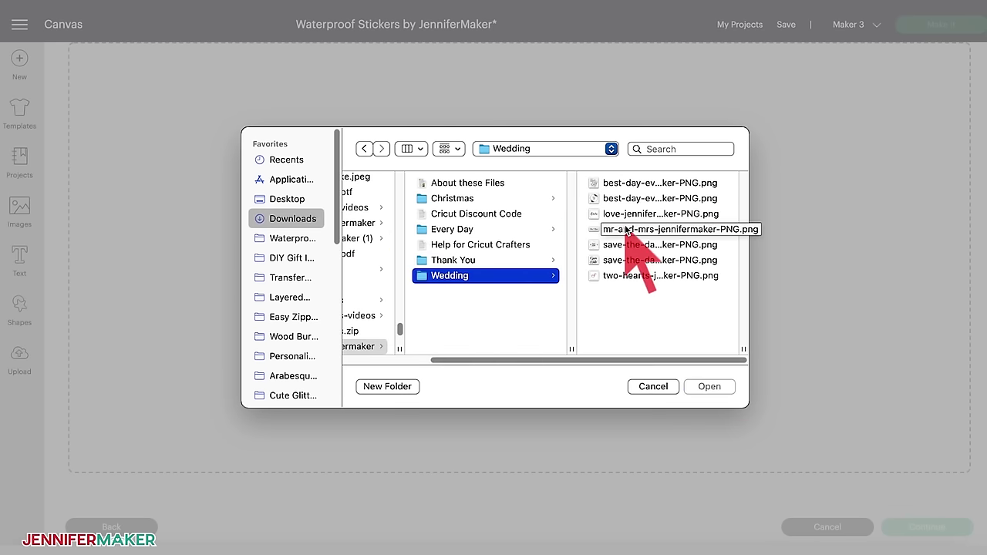
# - Open mr-and-mrs-jennifermaker-PNG.png from the Wedding folder and thank-you-watercolor-rectangle-jennifermaker-PNG.png from the Thank You folder for upload
pyautogui.click(628, 230)
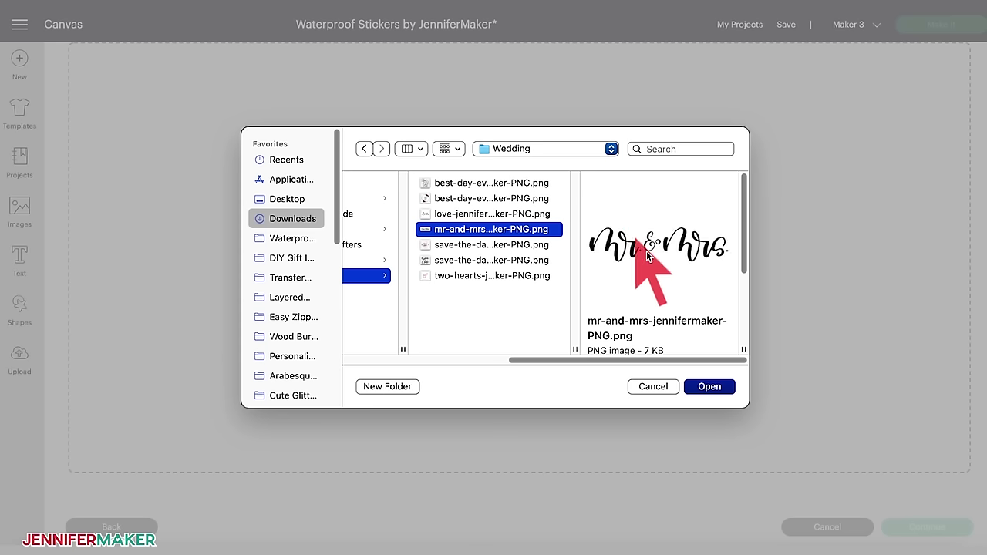
pyautogui.click(709, 387)
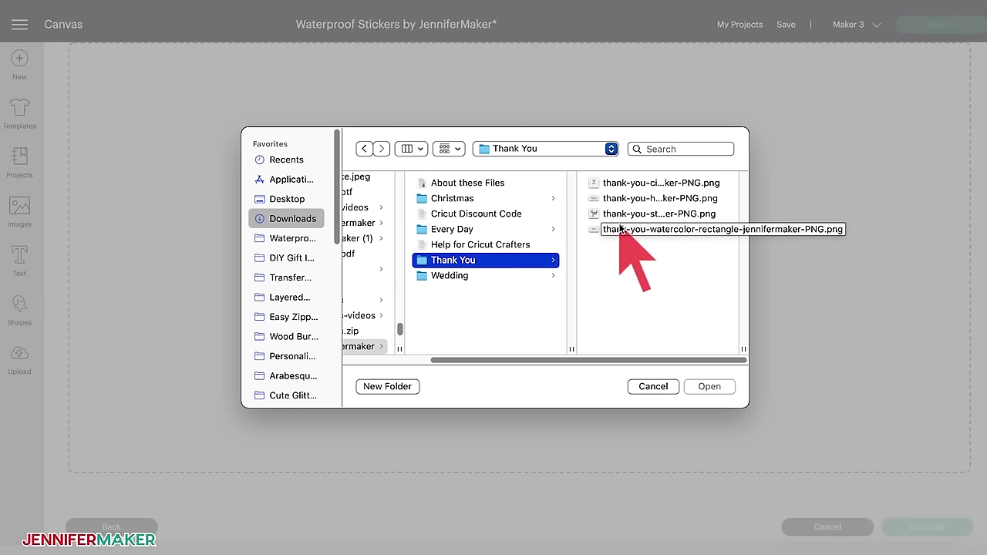
pyautogui.click(621, 229)
pyautogui.click(708, 386)
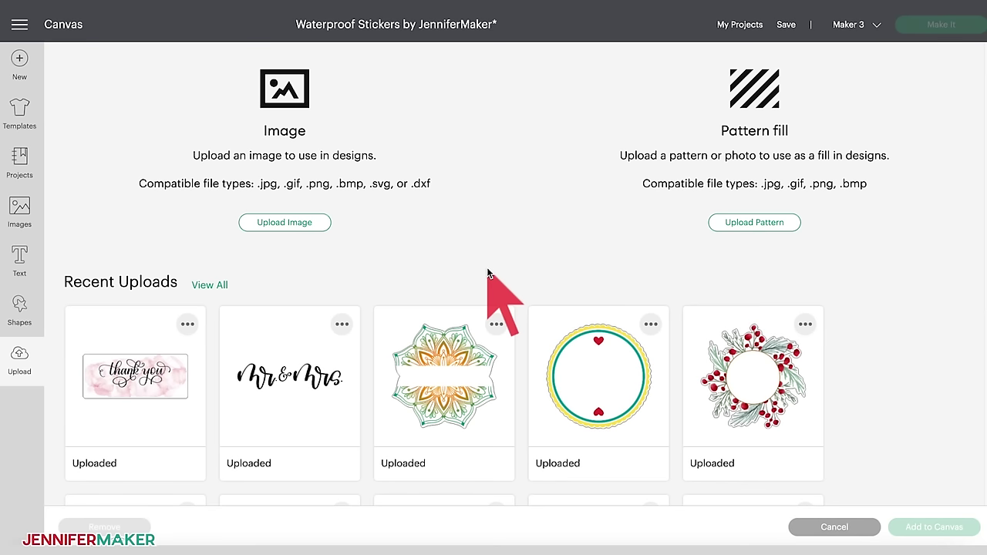
# - Add the uploaded thank-you, Mr & Mrs, mandala, heart scallop and evergreen wreath images to the canvas together
pyautogui.click(156, 368)
pyautogui.click(262, 366)
pyautogui.click(426, 385)
pyautogui.click(565, 392)
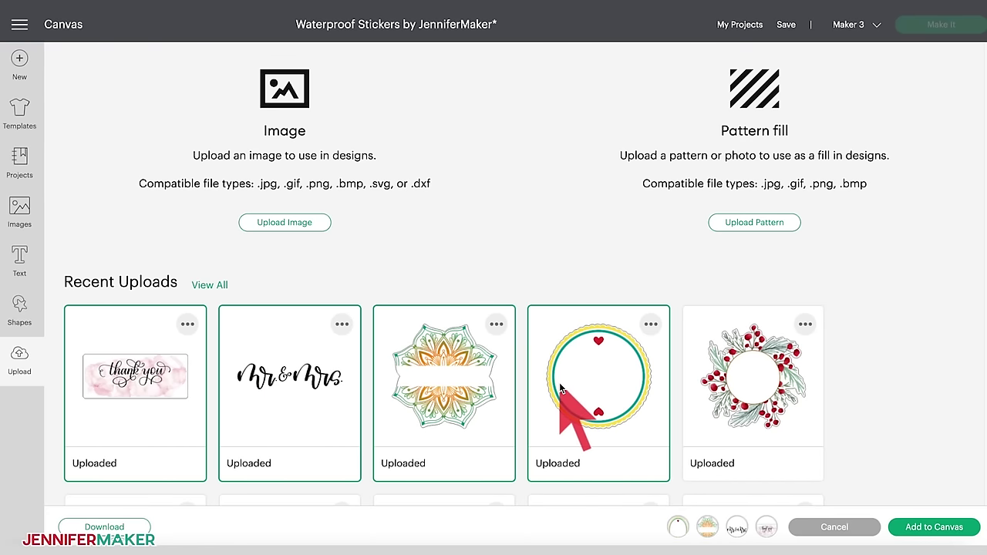
pyautogui.click(715, 391)
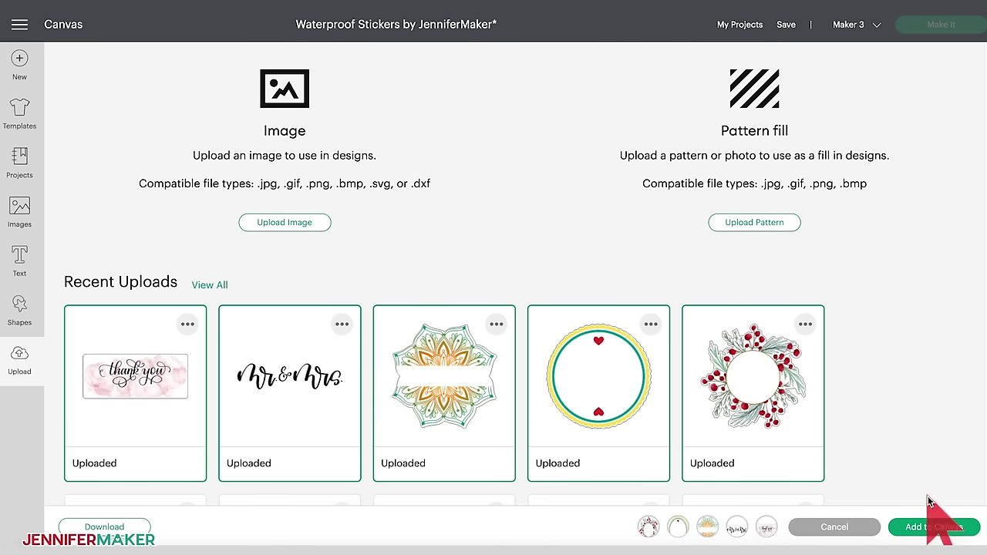
pyautogui.click(910, 530)
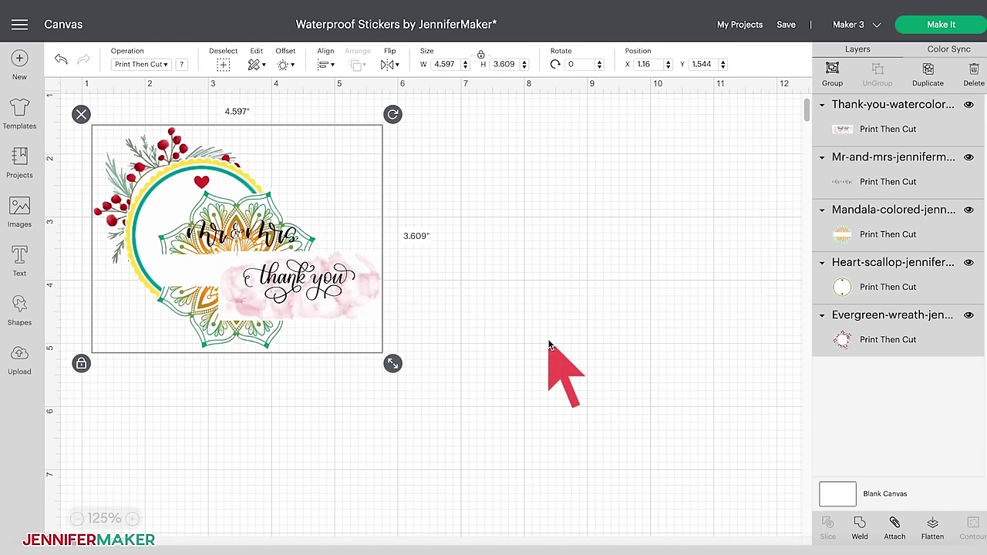
# - Spread the five overlapping images apart, with Mr & Mrs above the mandala and the wreath above the heart scallop circle
pyautogui.click(497, 341)
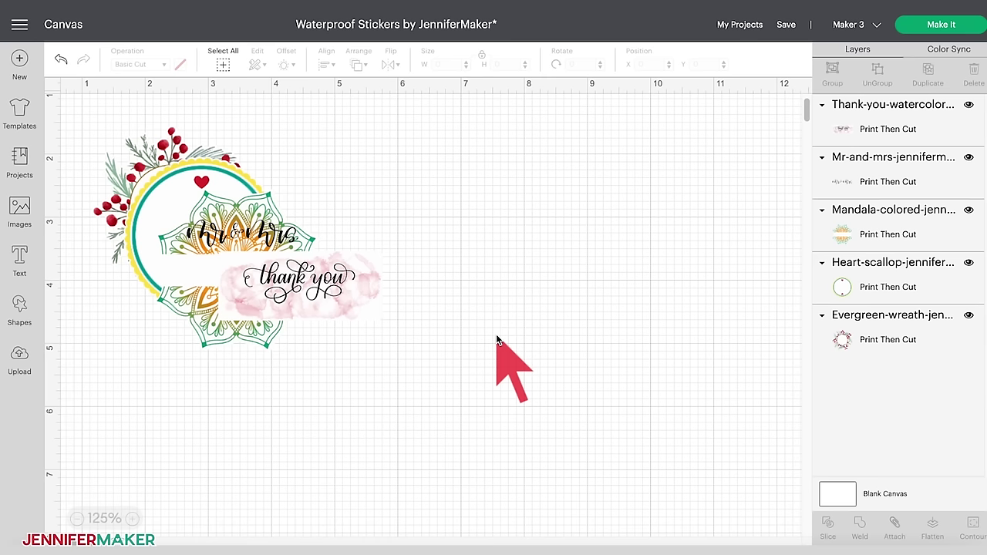
pyautogui.moveTo(350, 286); pyautogui.dragTo(712, 149)
pyautogui.moveTo(297, 233); pyautogui.dragTo(530, 258)
pyautogui.moveTo(252, 247); pyautogui.dragTo(265, 333)
pyautogui.moveTo(189, 216); pyautogui.dragTo(326, 220)
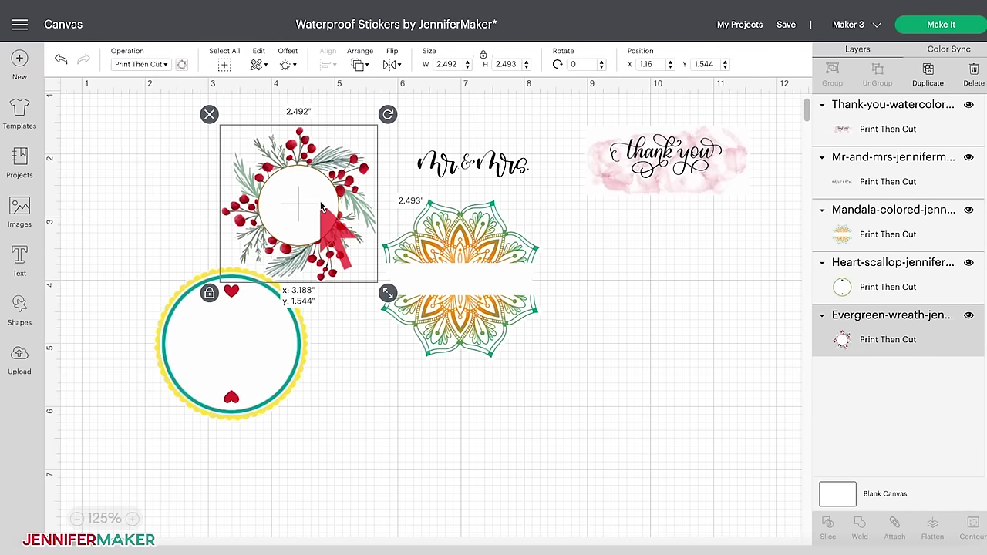
pyautogui.click(262, 336)
pyautogui.moveTo(263, 335); pyautogui.dragTo(252, 340)
pyautogui.moveTo(442, 327); pyautogui.dragTo(460, 361)
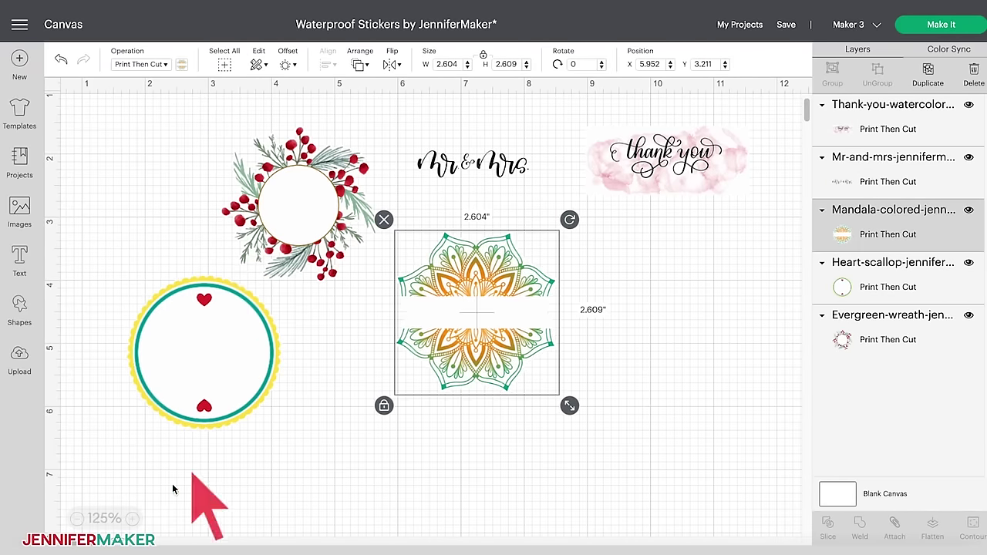
# - Move the thank-you label to the empty area below the circle and mandala, at about X 5.19, Y 6.73
pyautogui.click(132, 519)
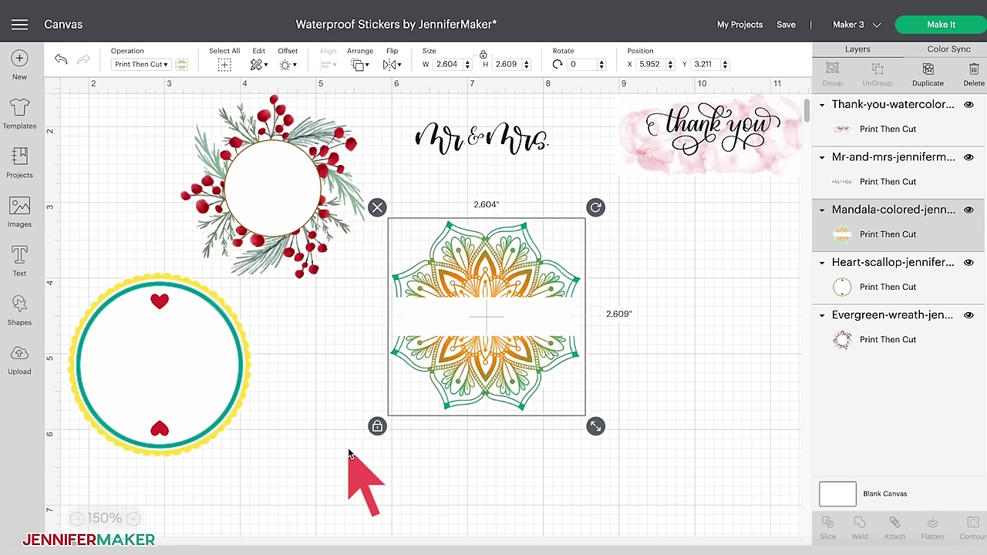
pyautogui.moveTo(688, 165); pyautogui.dragTo(382, 523)
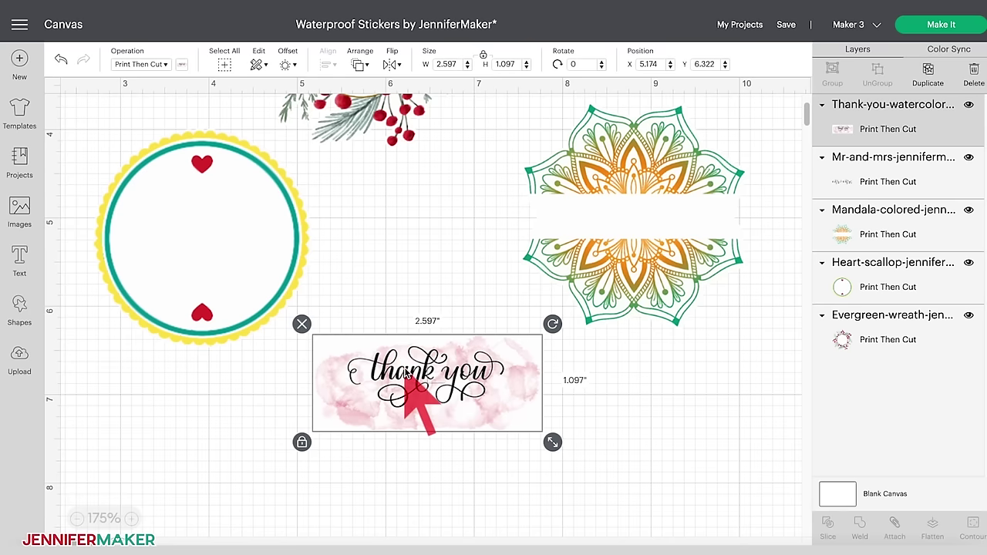
pyautogui.moveTo(404, 397); pyautogui.dragTo(421, 418)
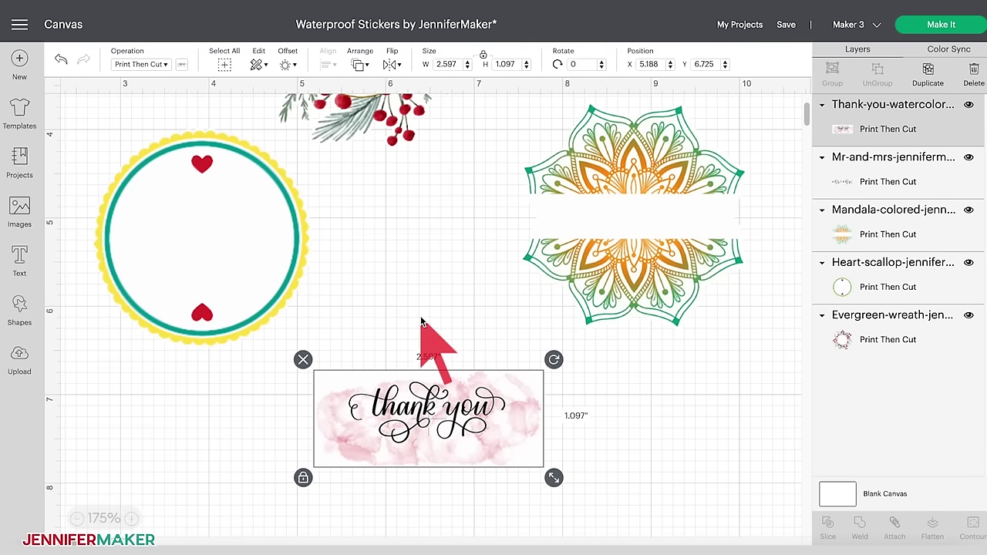
# - Add a text object reading "for Celebrating with Us!" to the canvas
pyautogui.click(22, 266)
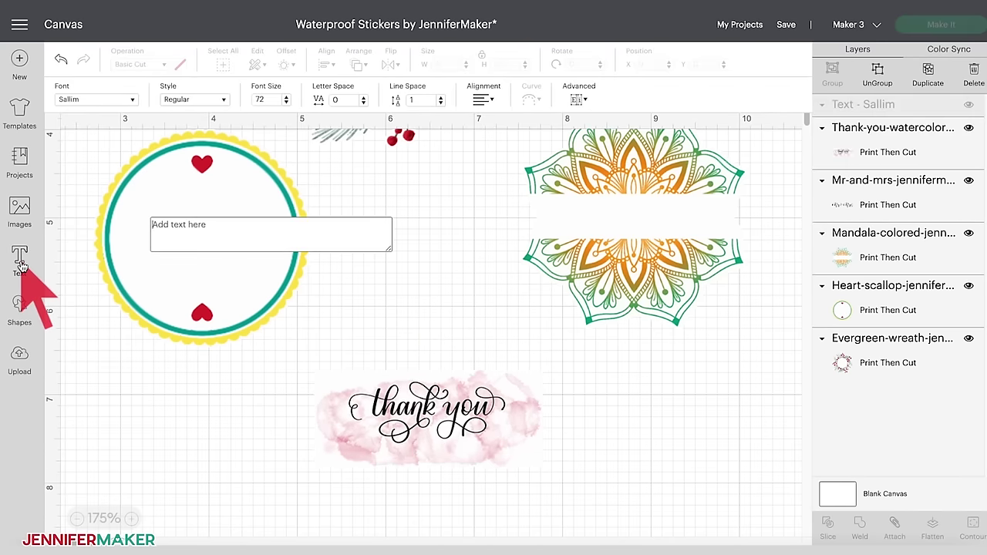
pyautogui.write('for Ce')
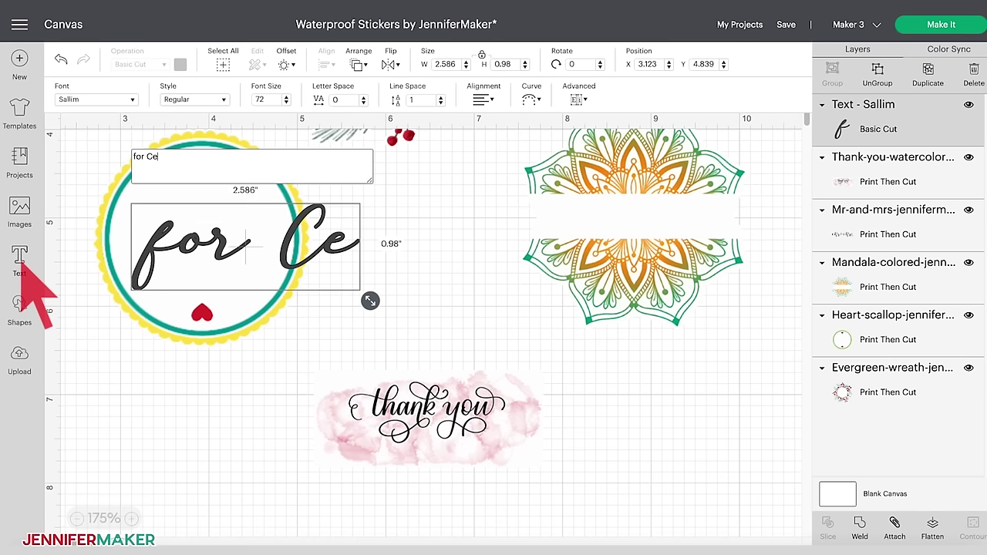
pyautogui.write('lebrating with')
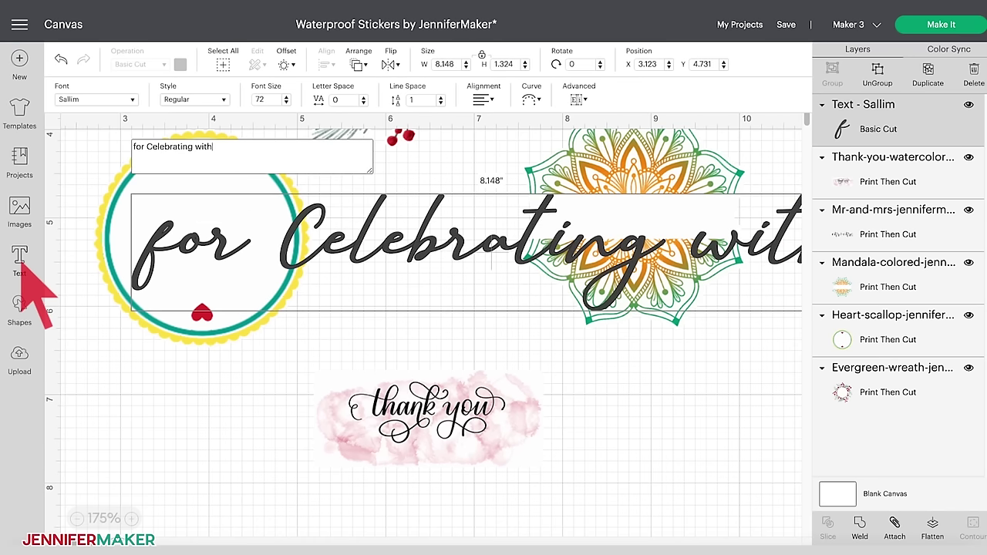
pyautogui.write(' Us!')
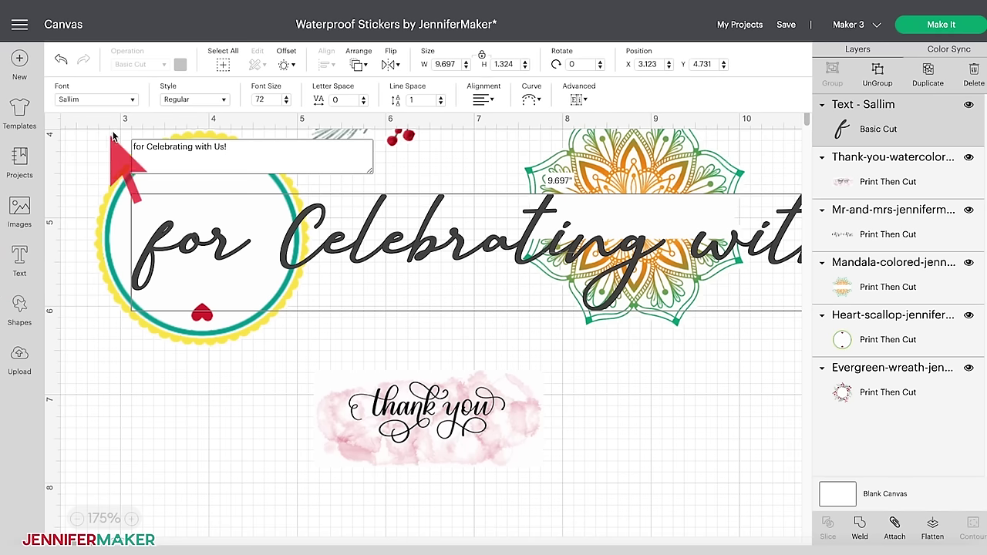
# - Search the fonts for Americana and apply Americana Std to the "for Celebrating with Us!" text
pyautogui.click(132, 100)
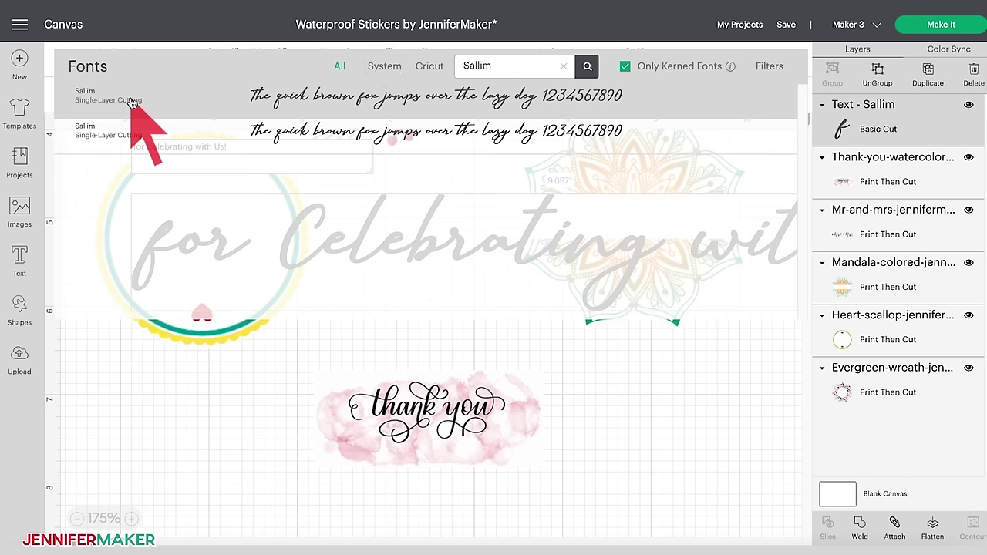
pyautogui.moveTo(498, 67); pyautogui.dragTo(464, 66)
pyautogui.write('Americana')
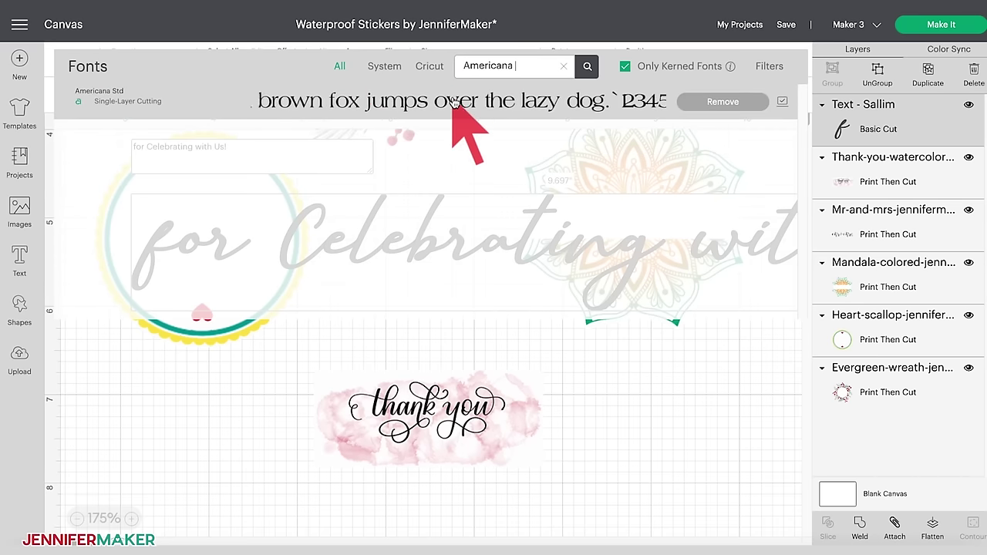
pyautogui.click(454, 103)
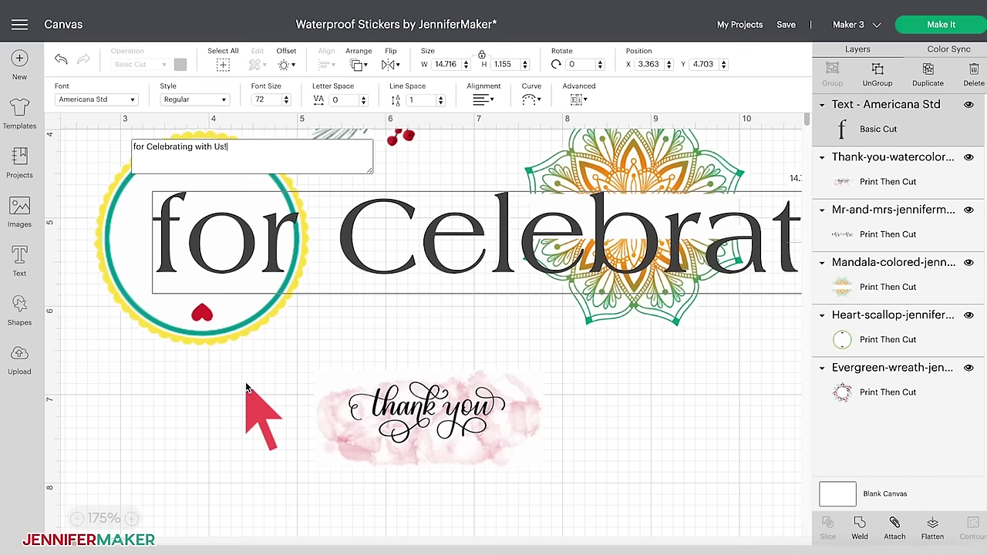
# - Shrink the "for Celebrating with Us!" text to about 4.64 in wide and place it just below the thank-you label
pyautogui.click(79, 518)
pyautogui.click(79, 518)
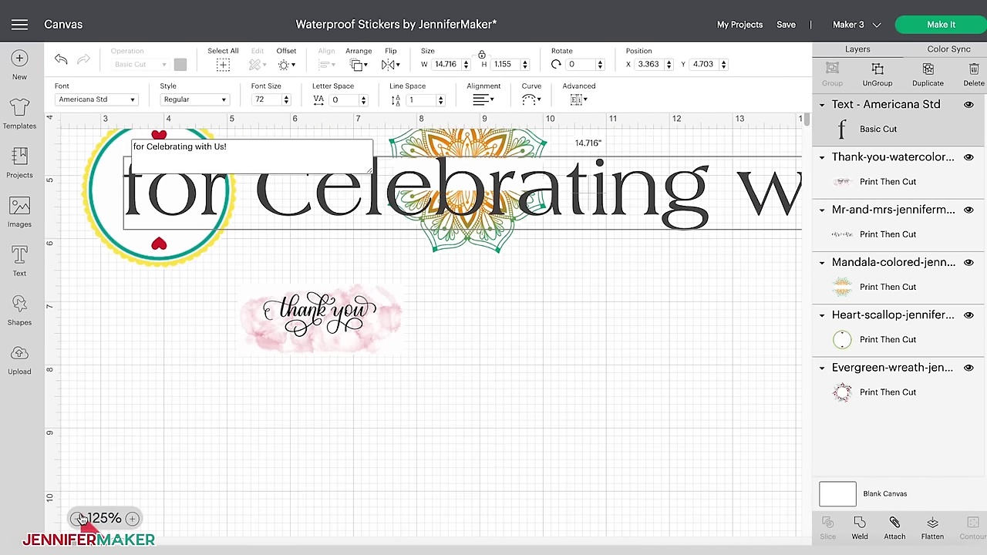
pyautogui.click(80, 518)
pyautogui.click(79, 518)
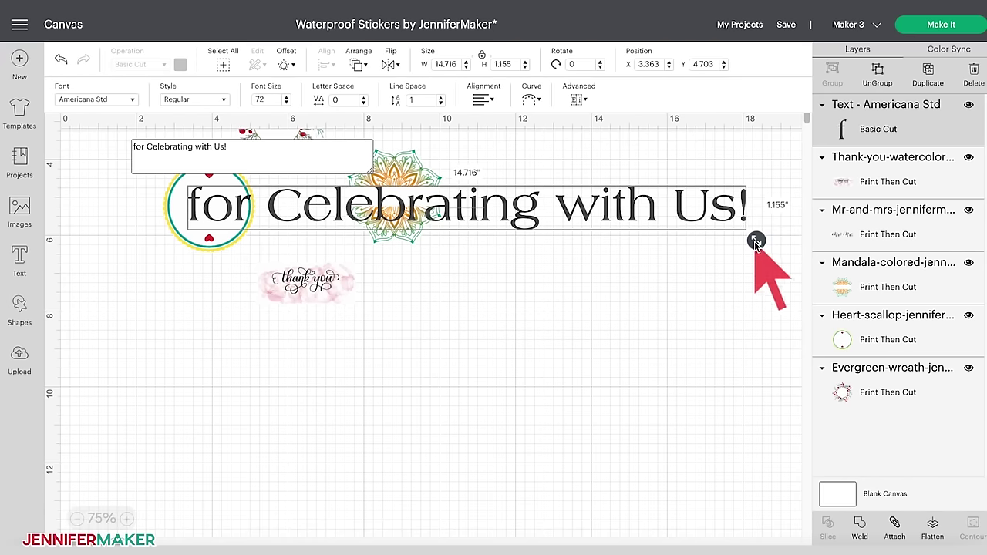
pyautogui.moveTo(754, 241); pyautogui.dragTo(411, 214)
pyautogui.moveTo(353, 189); pyautogui.dragTo(343, 327)
pyautogui.moveTo(349, 327); pyautogui.dragTo(353, 326)
pyautogui.hotkey('ctrl', '+')
pyautogui.hotkey('ctrl', '+')
pyautogui.moveTo(495, 348); pyautogui.dragTo(428, 340)
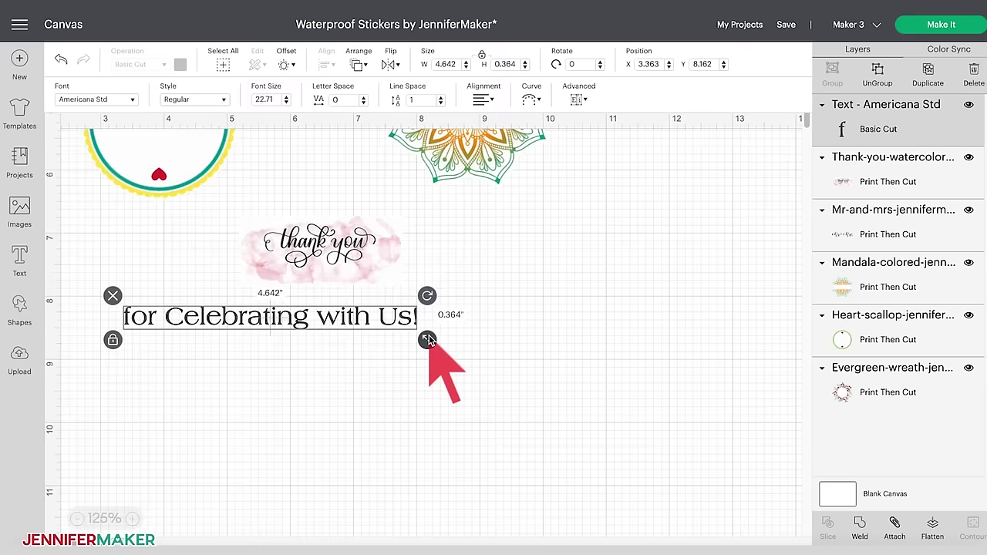
# - Set the font size of the "for Celebrating with Us!" text to 8.5
pyautogui.click(274, 101)
pyautogui.press('BackSpace')
pyautogui.press('BackSpace')
pyautogui.press('BackSpace')
pyautogui.press('BackSpace')
pyautogui.press('BackSpace')
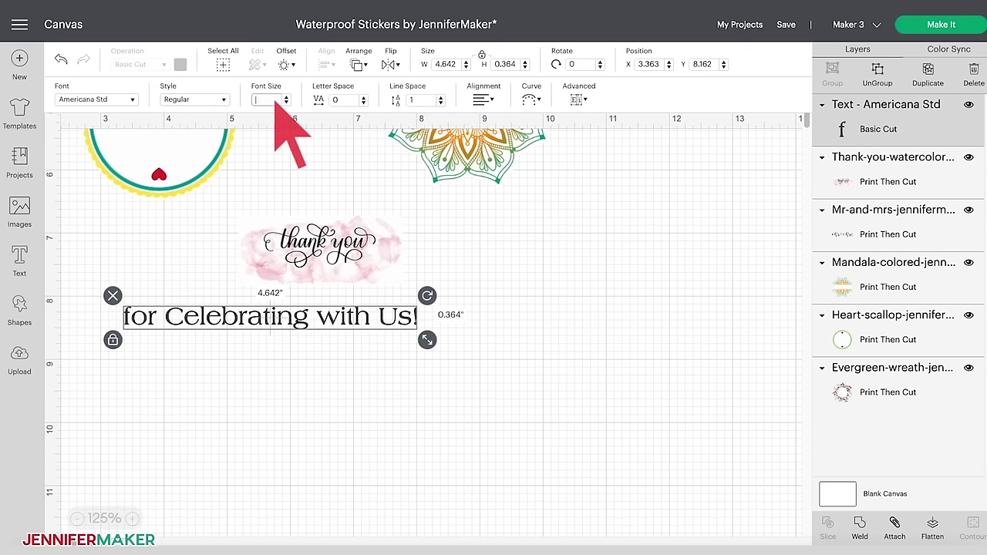
pyautogui.write('8.5')
pyautogui.press('Return')
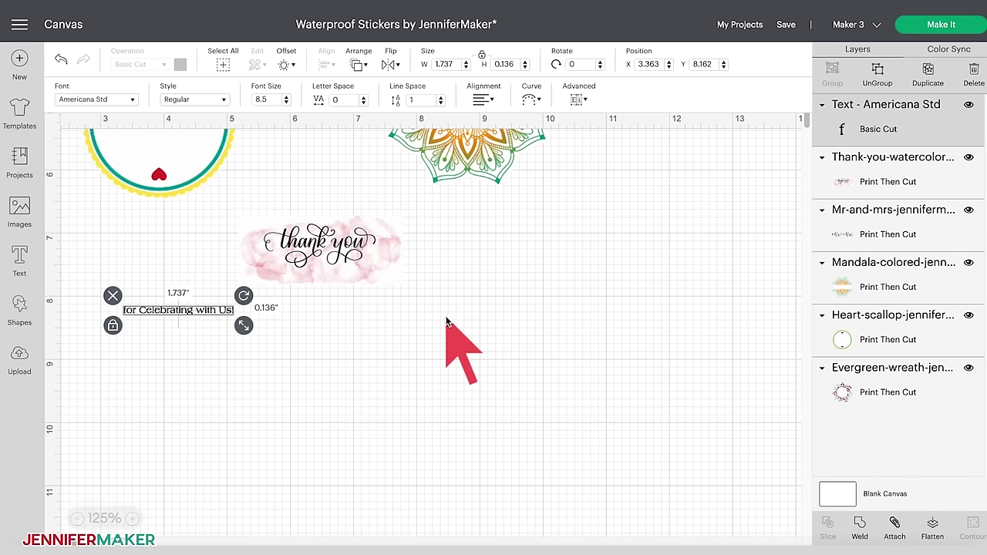
# - Color the "for Celebrating with Us!" text black and place it beneath "thank you" on the label, at about X 5.68, Y 7.56
pyautogui.click(299, 305)
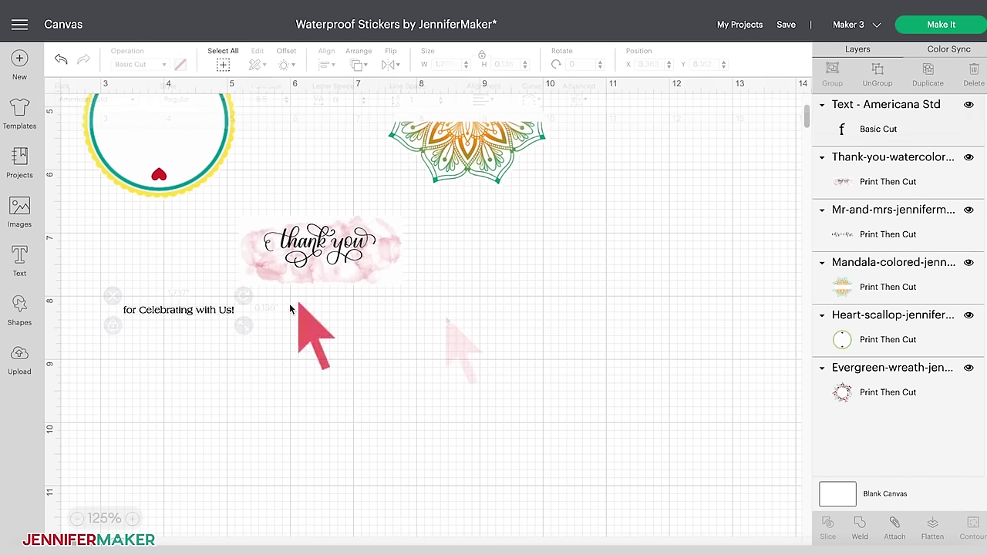
pyautogui.click(216, 311)
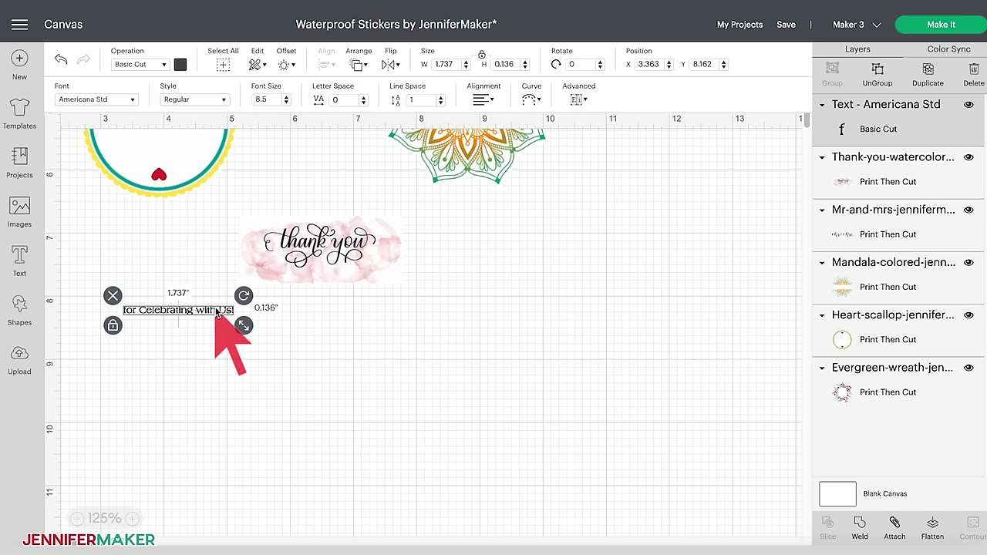
pyautogui.click(179, 65)
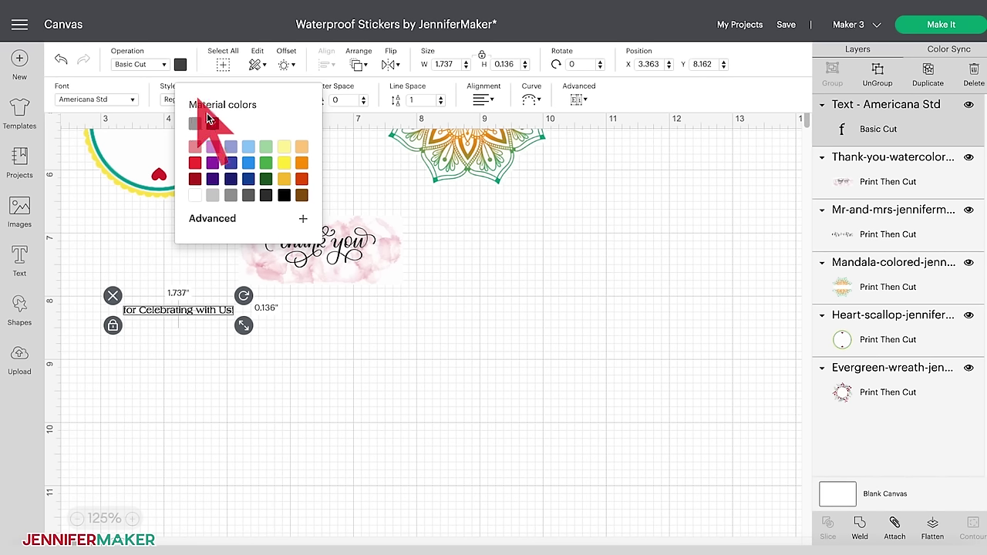
pyautogui.click(279, 195)
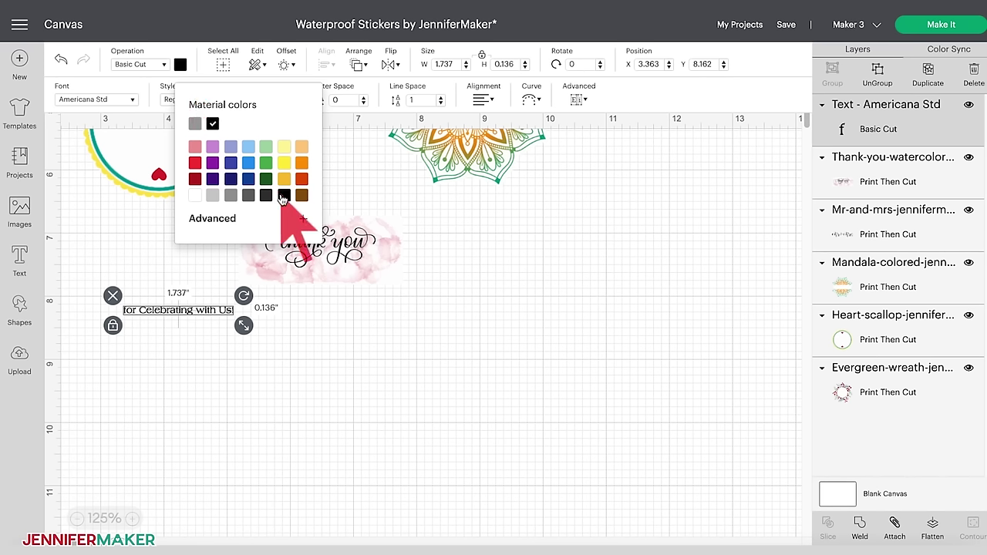
pyautogui.click(411, 326)
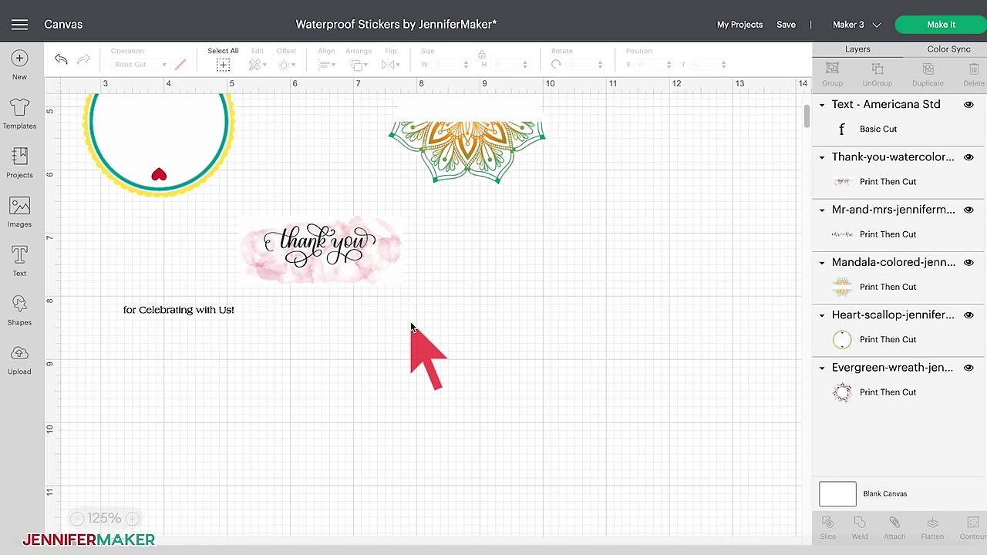
pyautogui.click(133, 518)
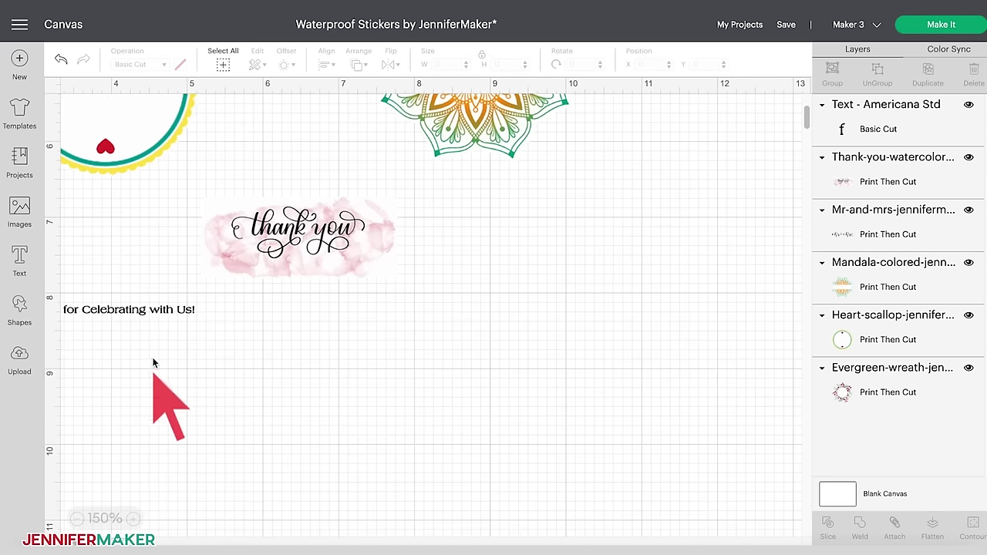
pyautogui.moveTo(143, 313); pyautogui.dragTo(288, 322)
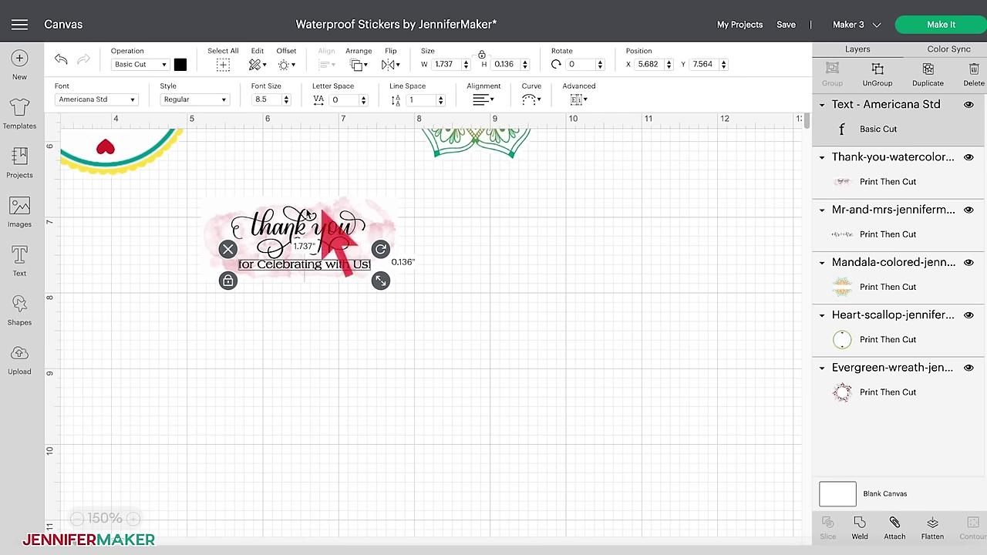
# - Center the text and the thank-you label horizontally on each other and flatten both into a single printable layer
pyautogui.click(195, 188)
pyautogui.moveTo(194, 187); pyautogui.dragTo(400, 308)
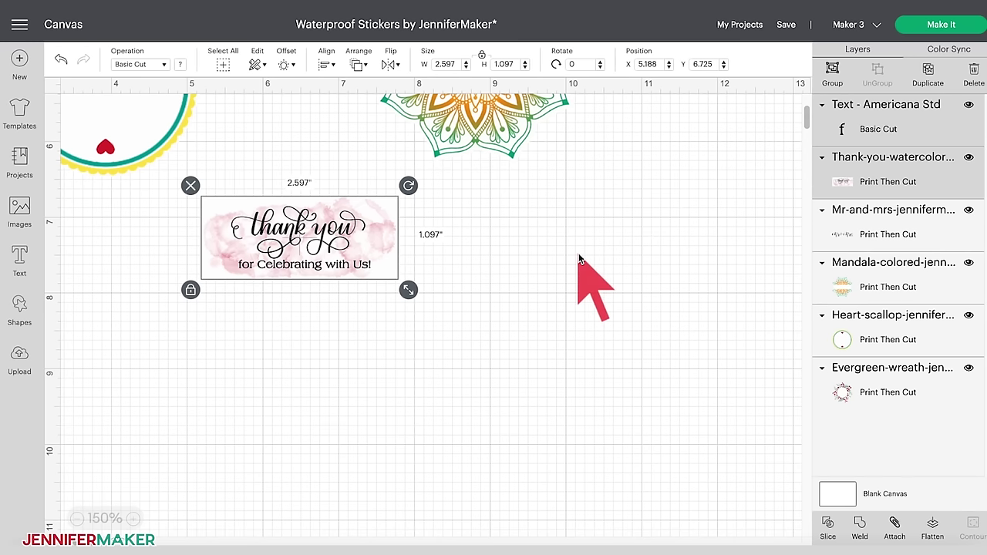
pyautogui.click(327, 65)
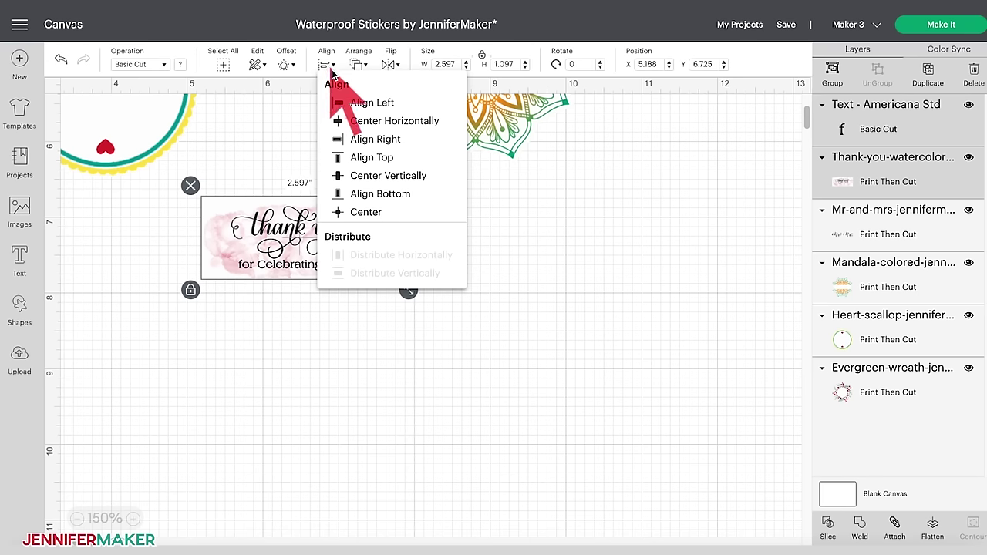
pyautogui.click(367, 123)
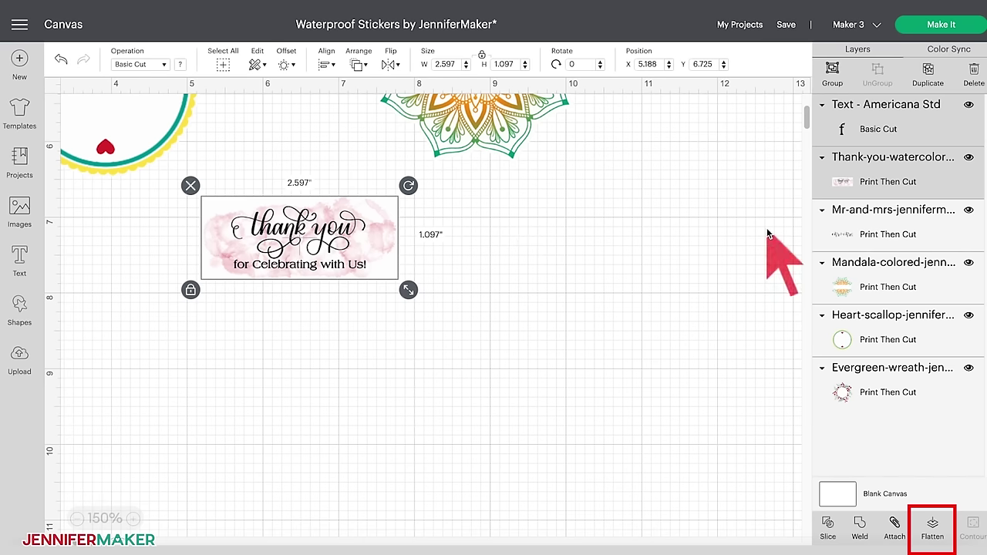
pyautogui.click(932, 530)
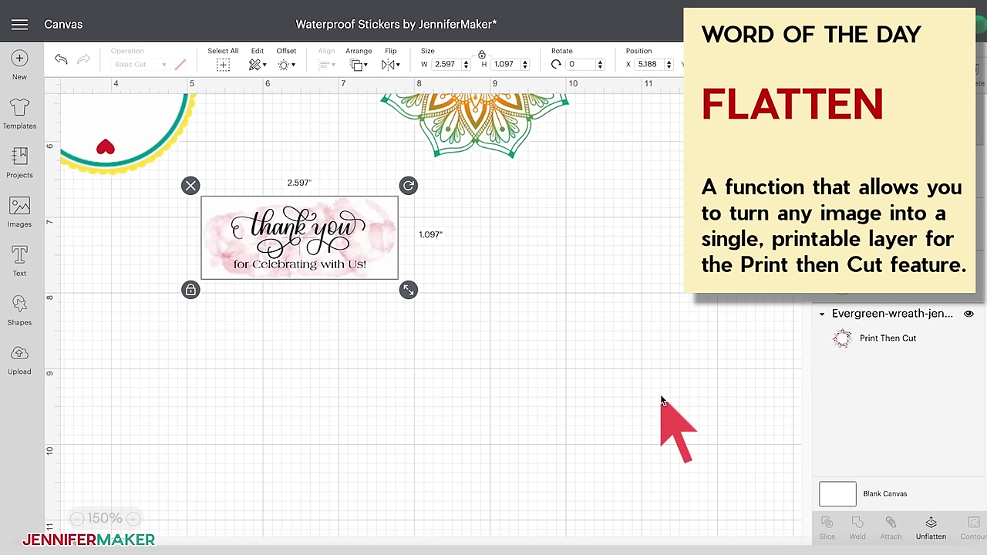
# - Move the flattened label to the empty area above and right of the mandala, and the mandala to about X 8.87, Y 4.97
pyautogui.scroll(1, 586, 415)
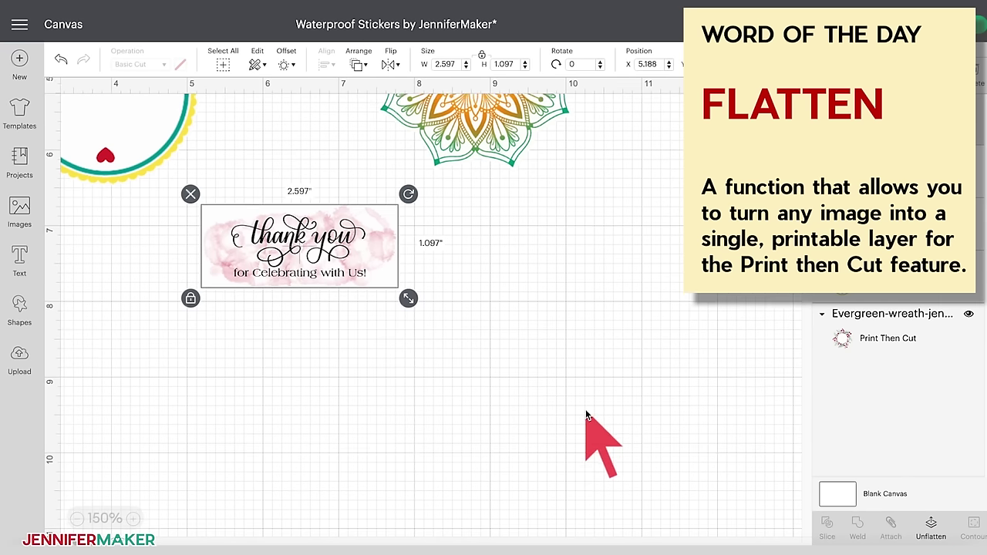
pyautogui.scroll(4, 586, 415)
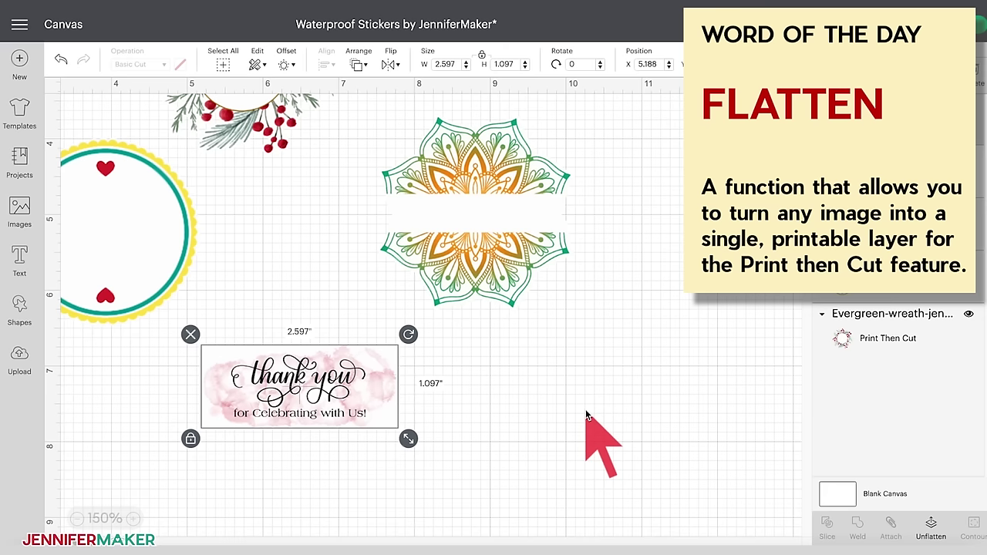
pyautogui.moveTo(396, 385); pyautogui.dragTo(726, 140)
pyautogui.click(475, 269)
pyautogui.scroll(3, 192, 415)
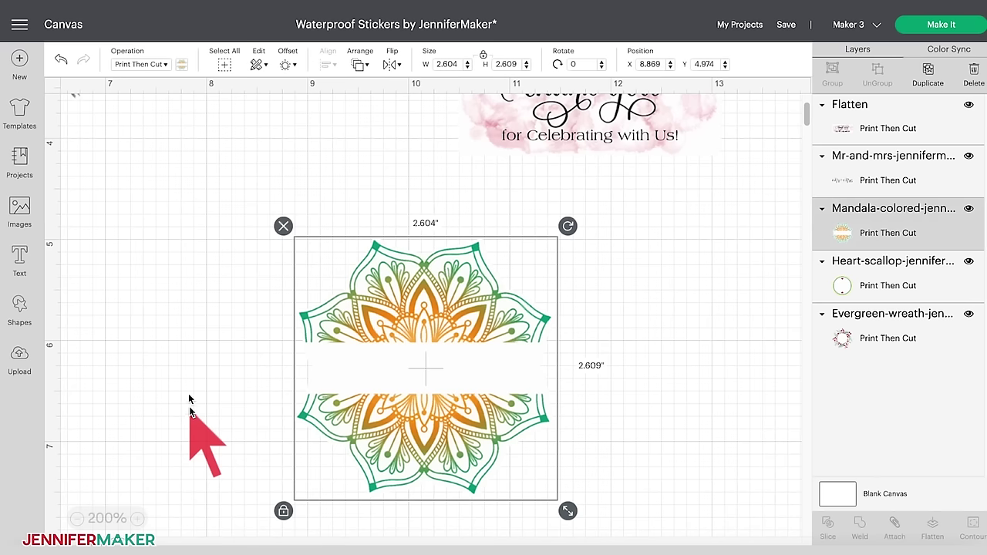
# - Add a text object reading "The Makers" to the canvas near the mandala
pyautogui.click(21, 262)
pyautogui.write('T')
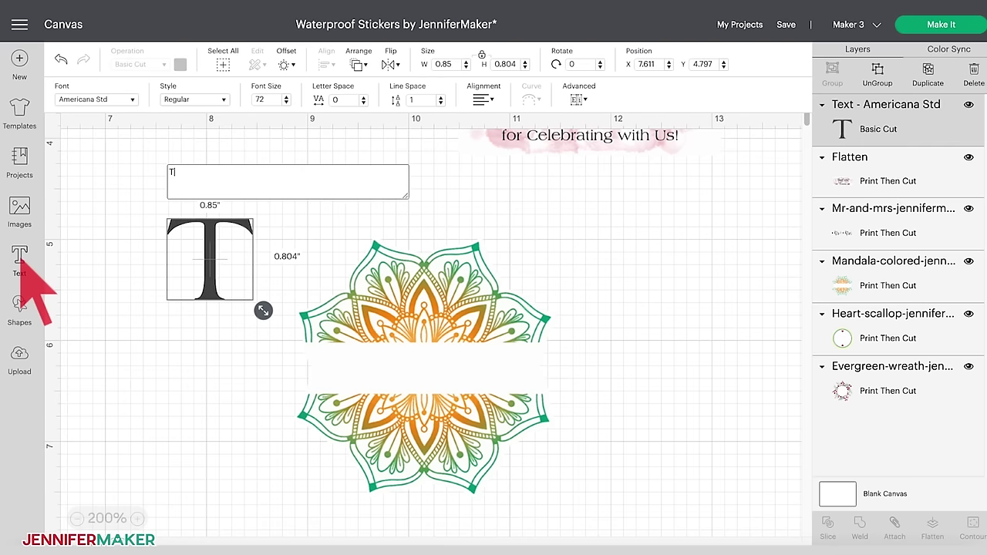
pyautogui.write('he M')
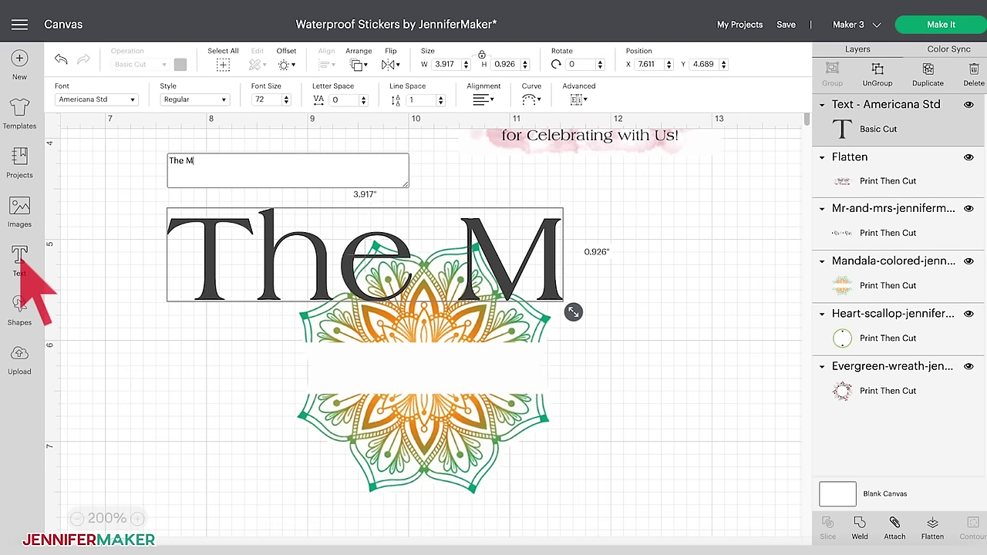
pyautogui.write('aker')
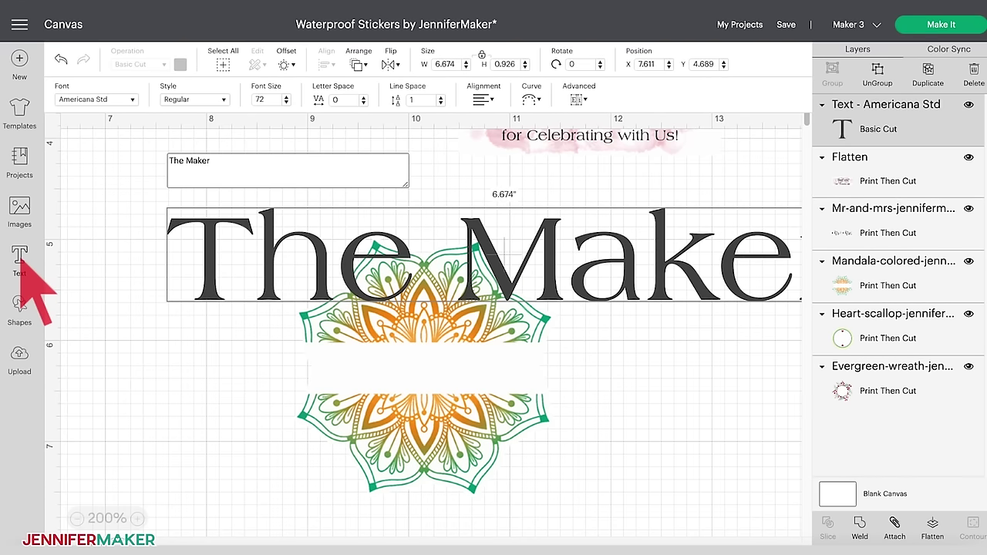
pyautogui.write('s')
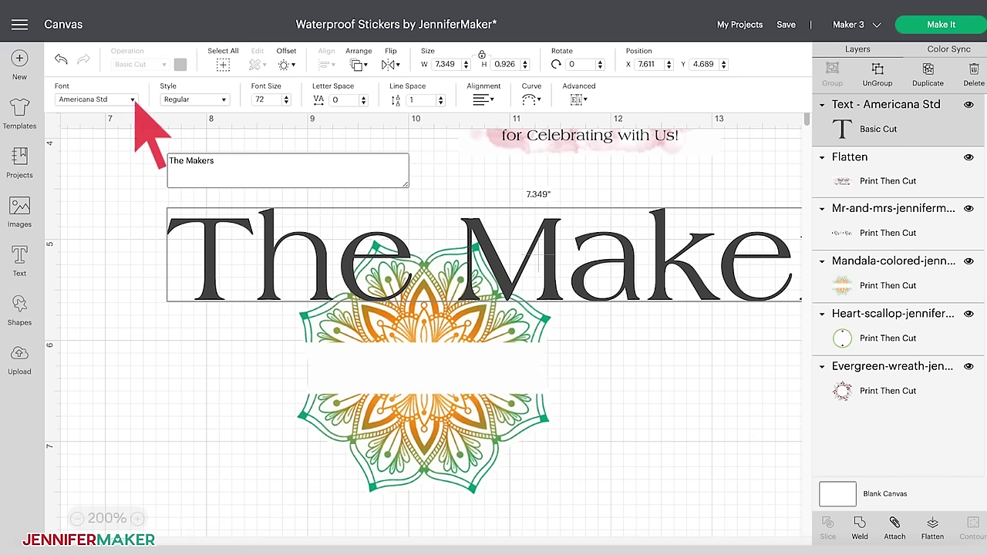
# - Search the fonts for Sallim, apply it to "The Makers" and place the text over the mandala's blank band at about X 7.78, Y 5.87
pyautogui.click(131, 100)
pyautogui.click(134, 106)
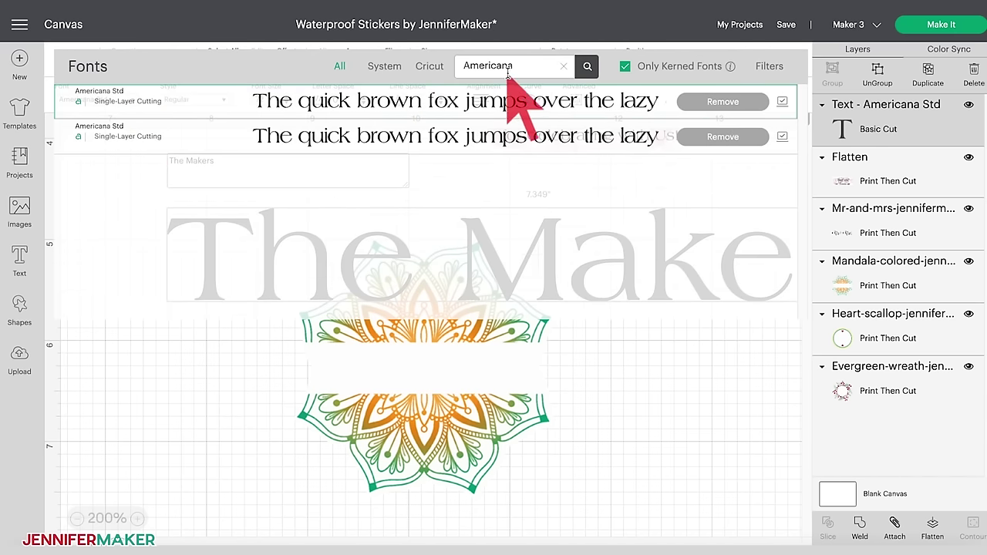
pyautogui.moveTo(516, 66); pyautogui.dragTo(468, 67)
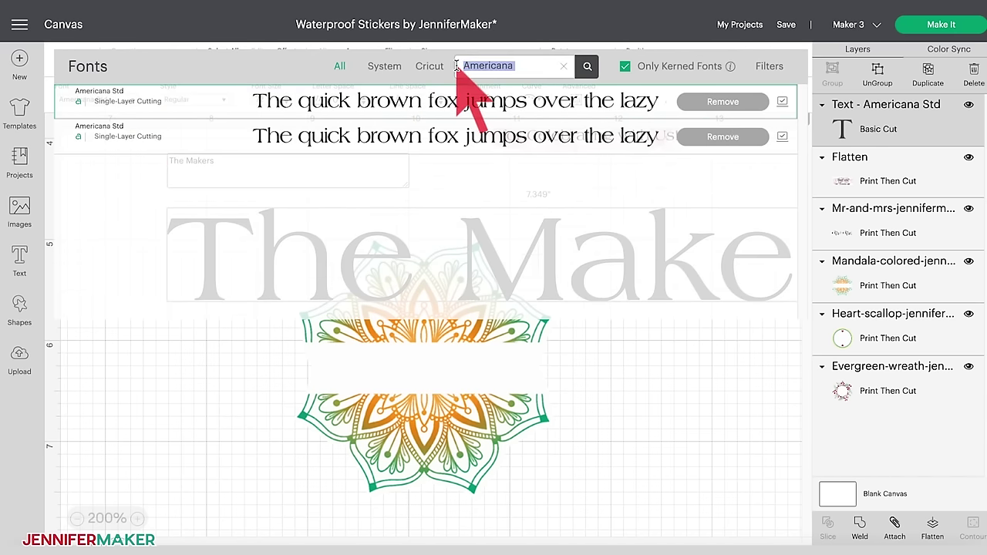
pyautogui.press('BackSpace')
pyautogui.write('Sa')
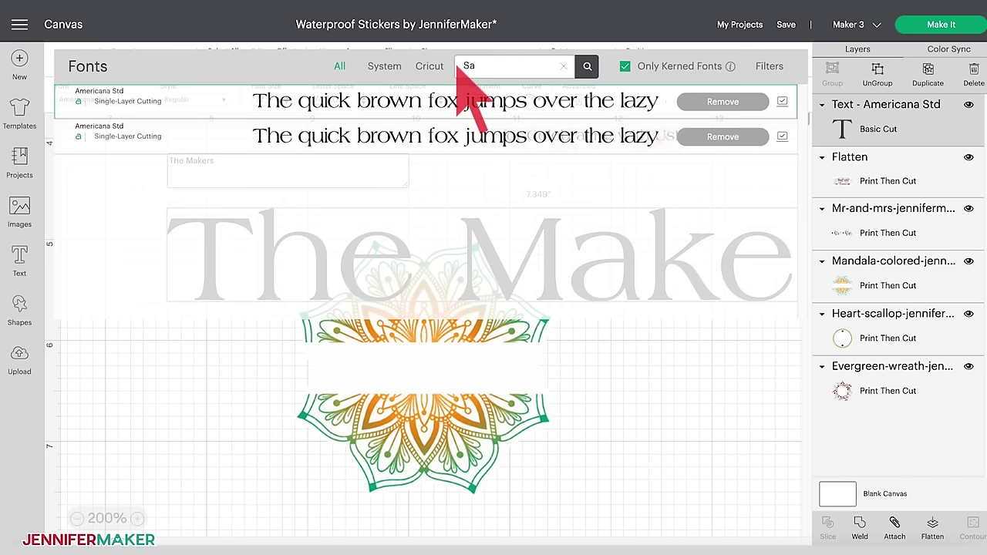
pyautogui.write('llim')
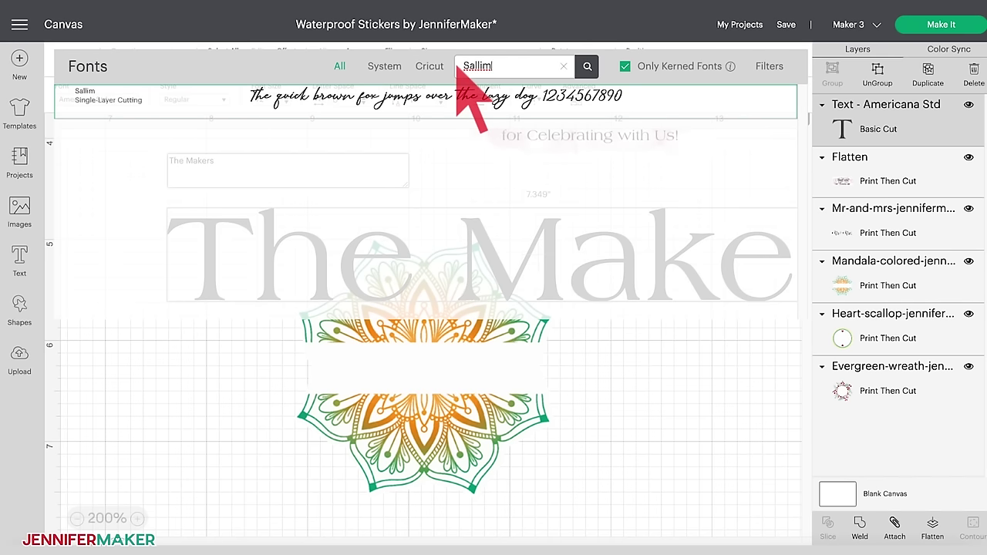
pyautogui.click(456, 99)
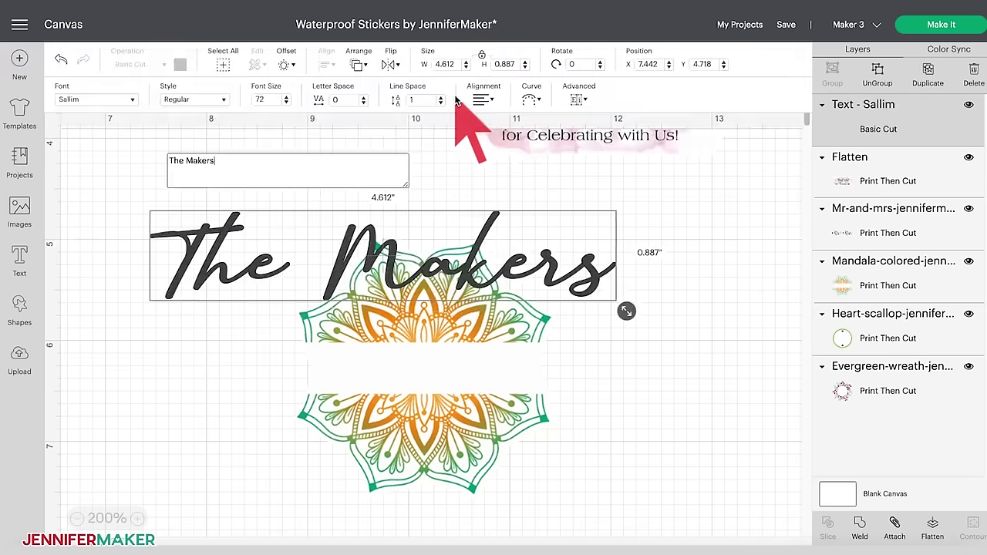
pyautogui.moveTo(500, 274); pyautogui.dragTo(535, 395)
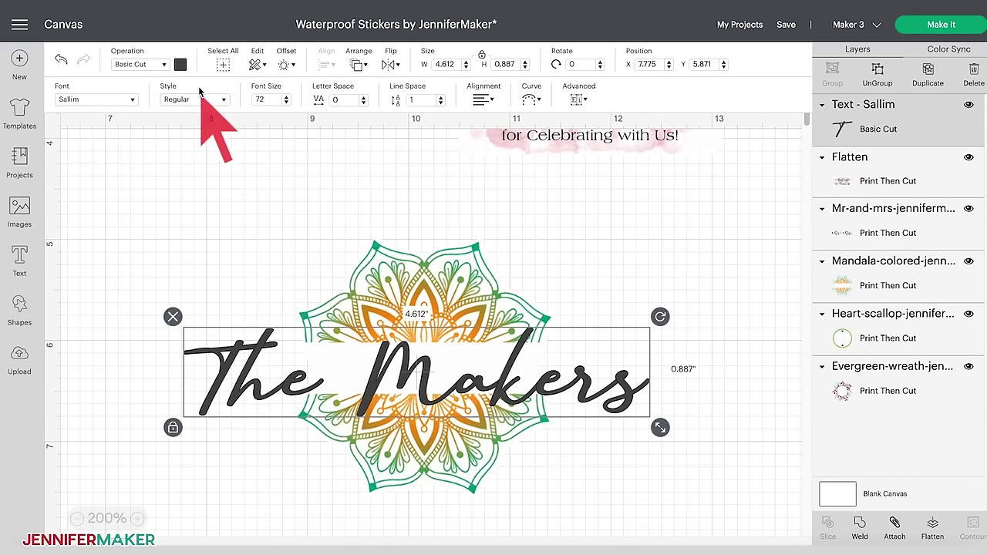
# - Set the color of the "The Makers" text to the custom hex value #019E9a
pyautogui.click(180, 65)
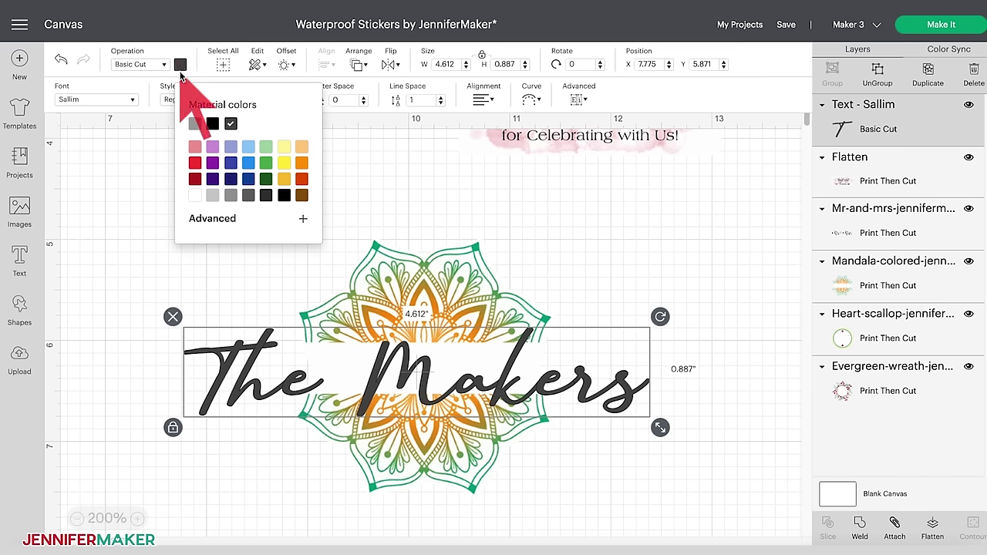
pyautogui.click(208, 223)
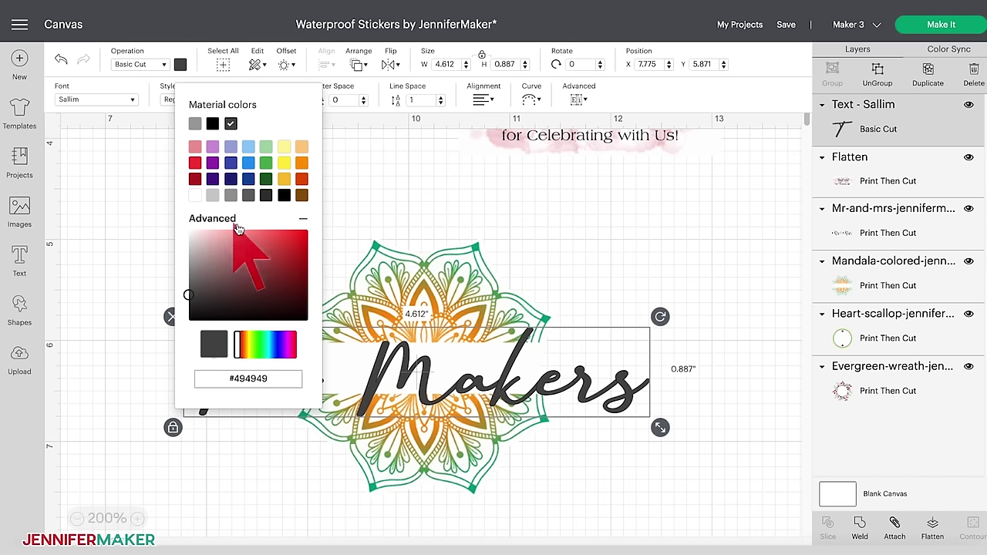
pyautogui.click(259, 345)
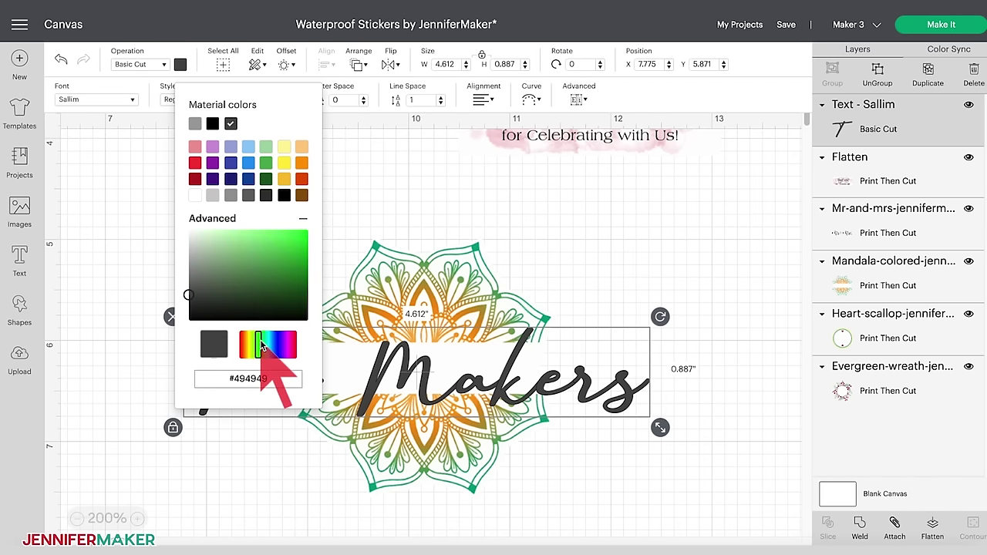
pyautogui.moveTo(259, 345); pyautogui.dragTo(268, 340)
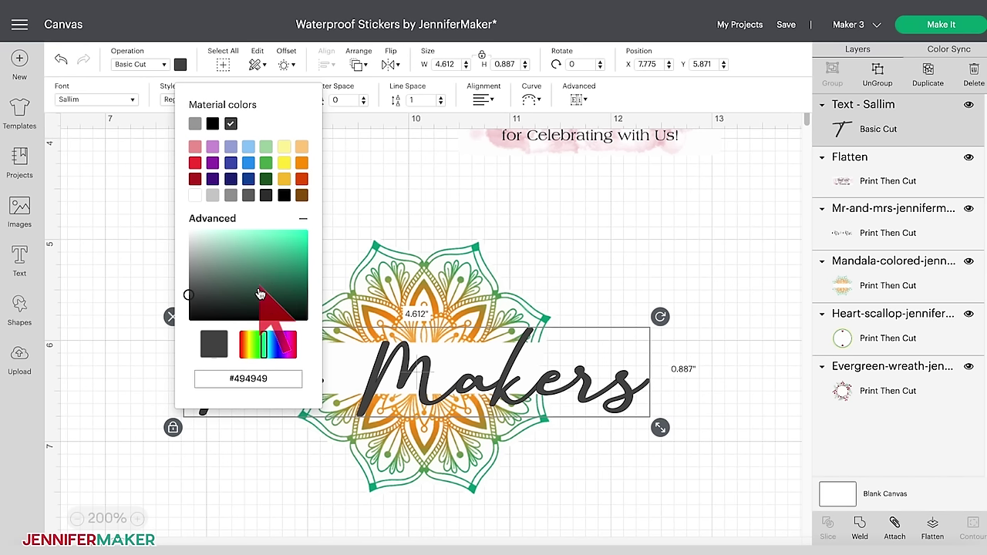
pyautogui.click(273, 378)
pyautogui.press('BackSpace')
pyautogui.press('BackSpace')
pyautogui.press('BackSpace')
pyautogui.press('BackSpace')
pyautogui.press('BackSpace')
pyautogui.press('BackSpace')
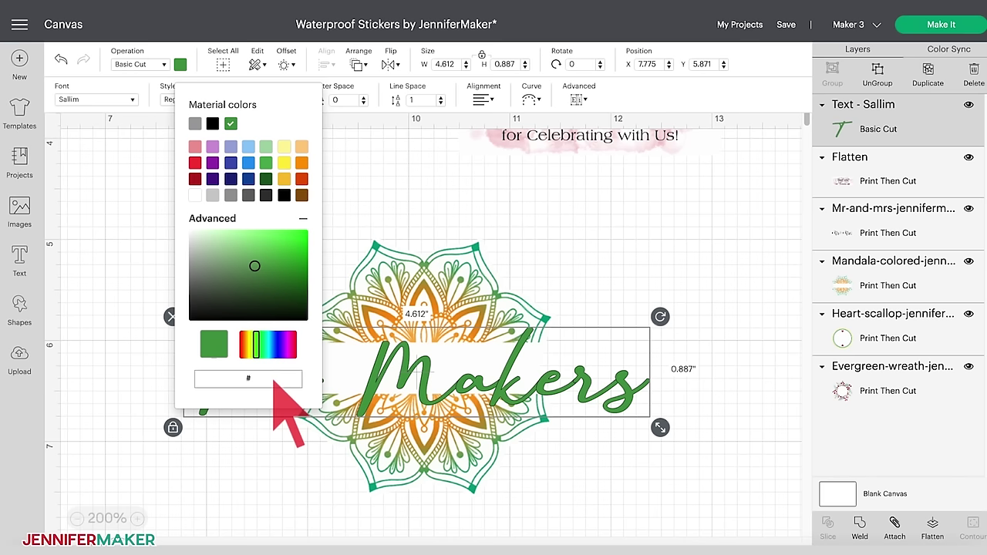
pyautogui.write('019E9a')
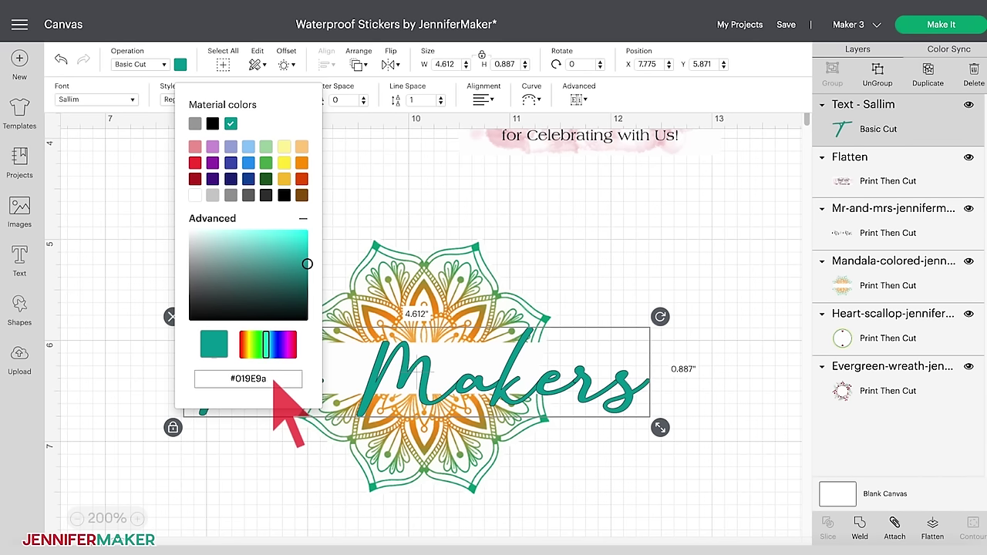
# - Shrink the "The Makers" text to fit inside the mandala's blank band and flatten it together with the mandala
pyautogui.click(285, 480)
pyautogui.moveTo(486, 398); pyautogui.dragTo(494, 385)
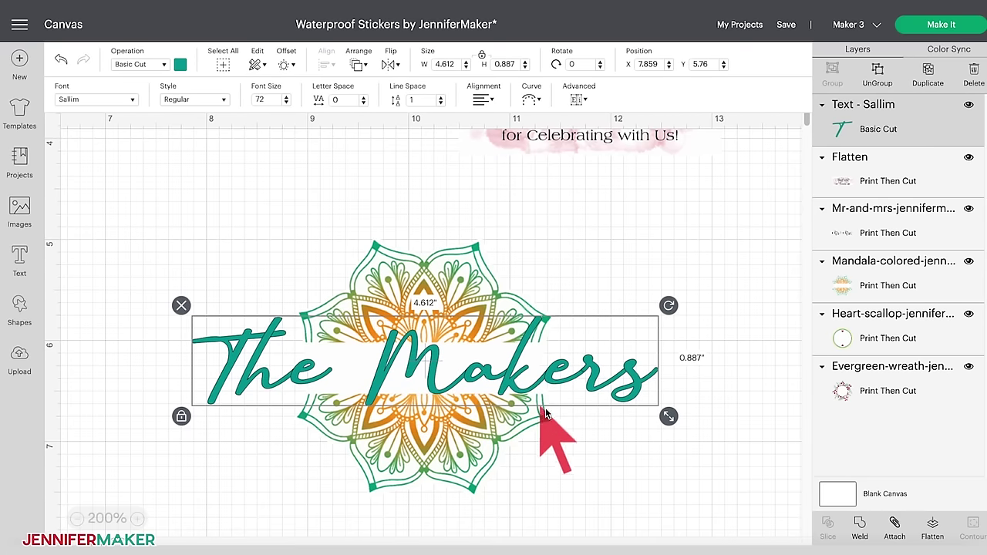
pyautogui.moveTo(669, 416); pyautogui.dragTo(577, 398)
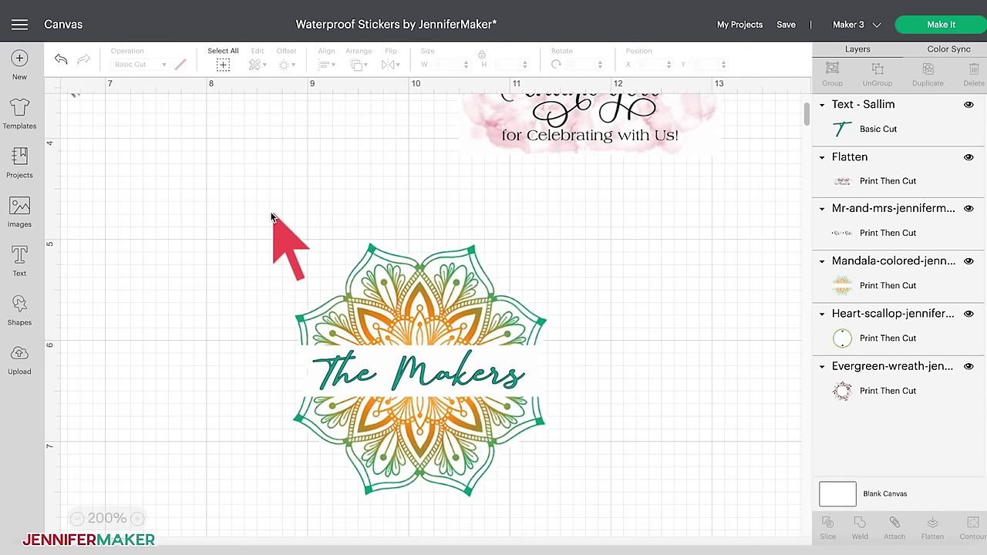
pyautogui.moveTo(269, 211); pyautogui.dragTo(577, 498)
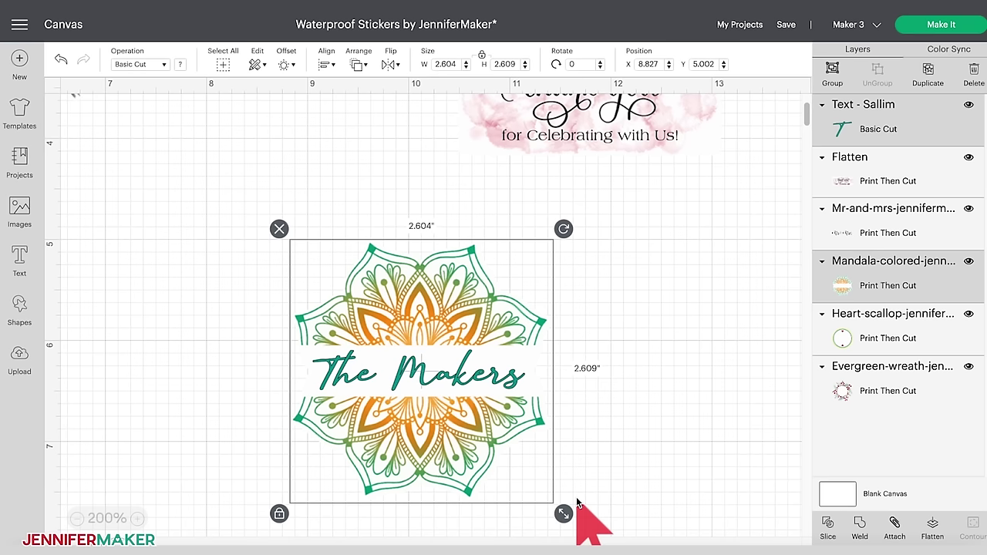
pyautogui.click(932, 527)
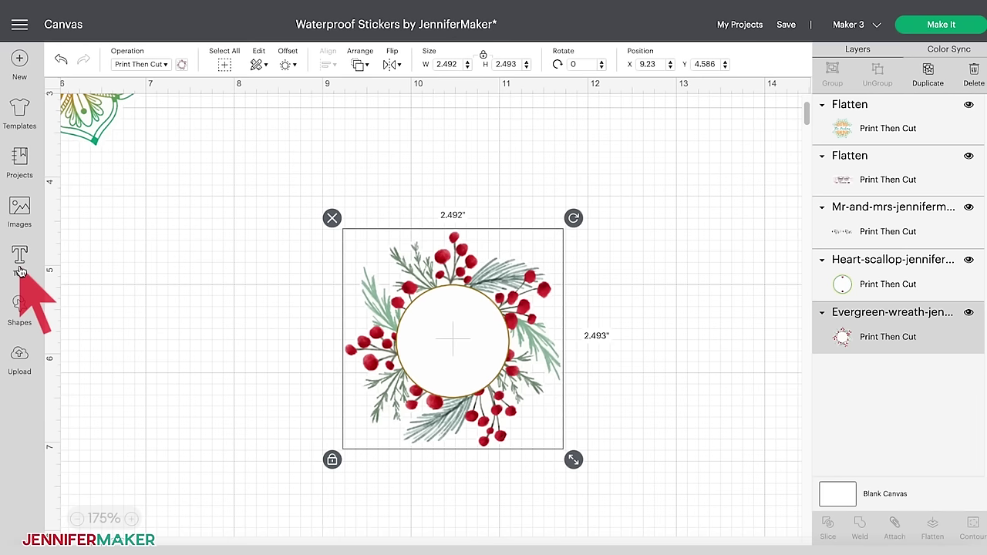
# - Add a text object reading "Season's Greetings" on two lines near the evergreen wreath and apply the Annie Leu font
pyautogui.click(19, 258)
pyautogui.write('Season')
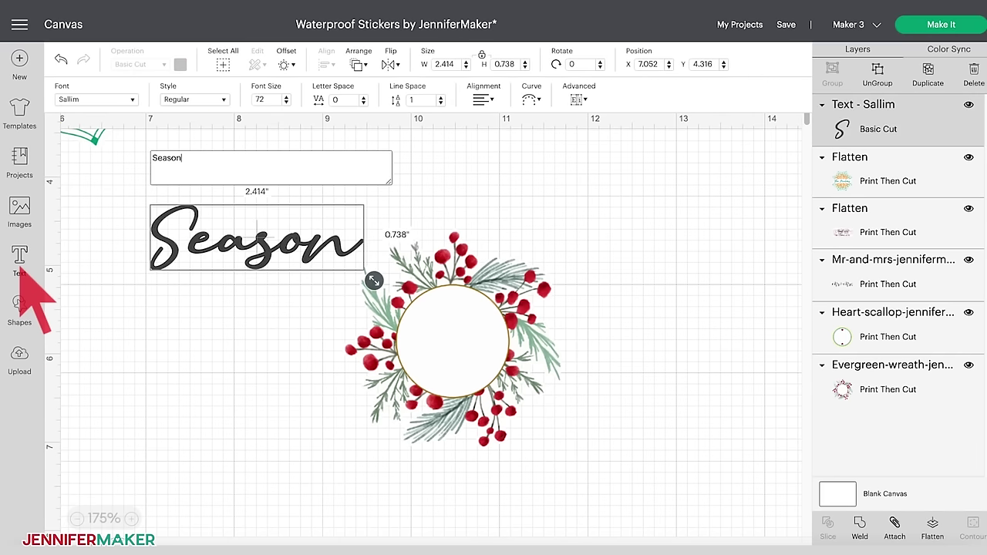
pyautogui.write("'s Greetings")
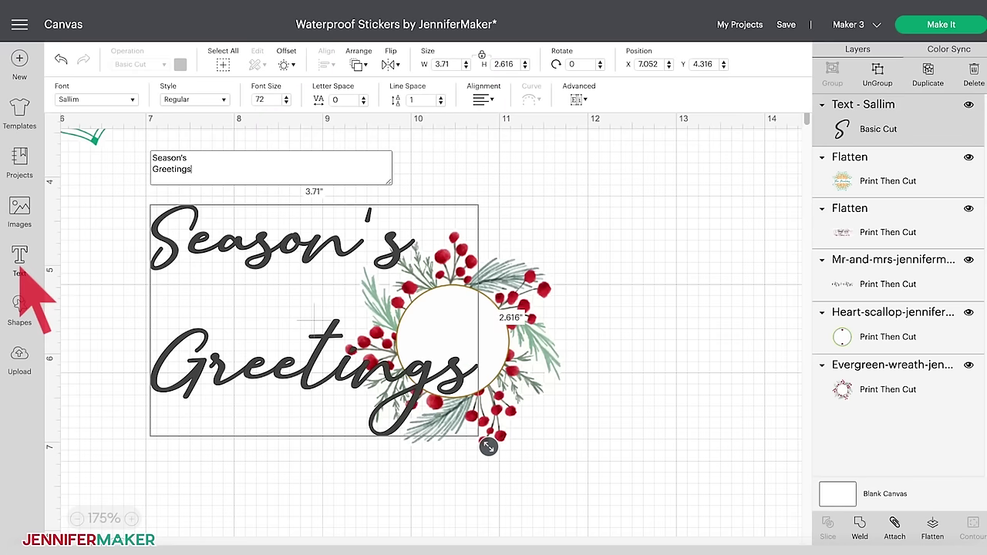
pyautogui.click(131, 100)
pyautogui.click(132, 102)
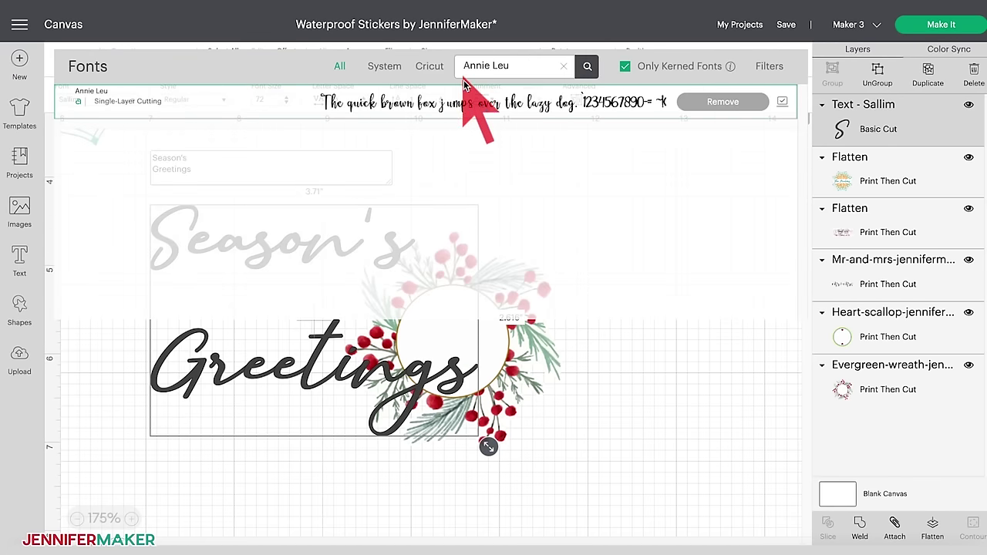
pyautogui.click(471, 102)
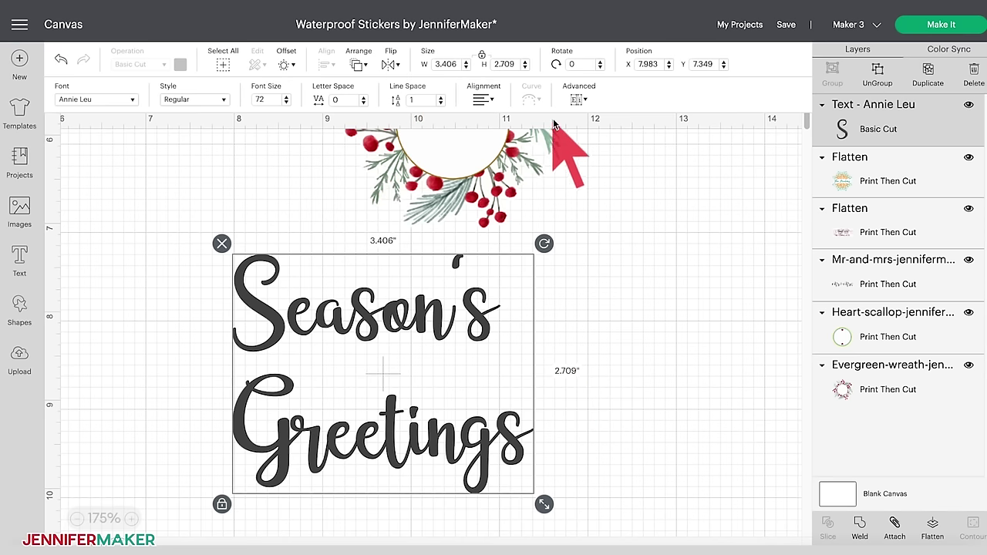
# - Ungroup "Season's Greetings" into lines and tuck "Greetings" close beneath "Season's", offset to its left
pyautogui.click(575, 101)
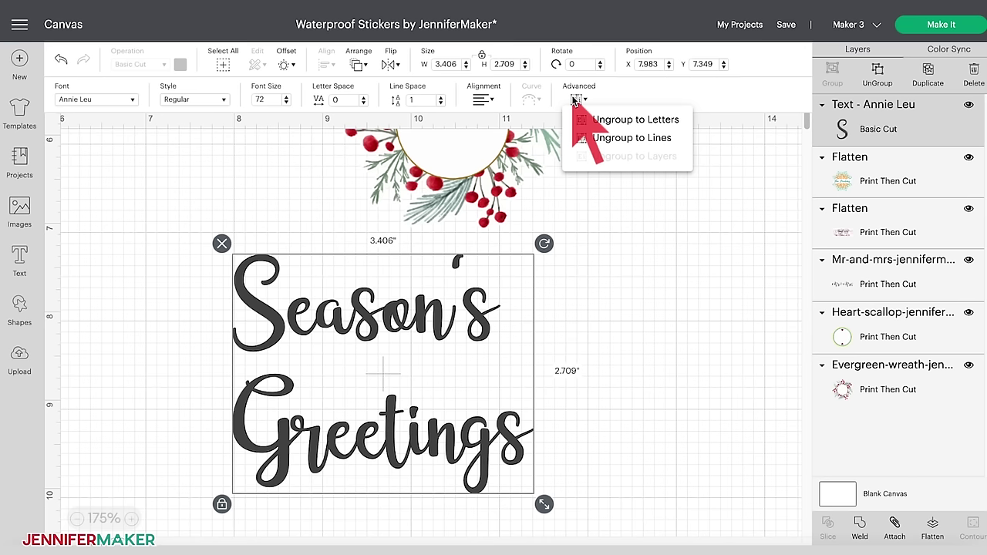
pyautogui.click(617, 140)
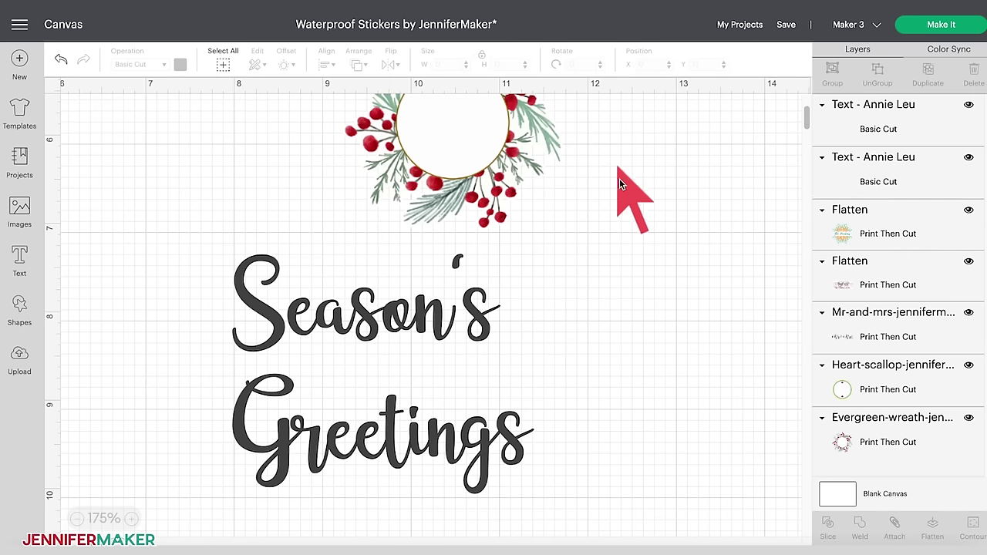
pyautogui.moveTo(488, 425); pyautogui.dragTo(324, 387)
pyautogui.scroll(-2, 324, 388)
# - Scale both greeting lines together to about 1.06 by 0.6 inches and place them inside the wreath at about X 9.93, Y 5.5
pyautogui.moveTo(144, 177); pyautogui.dragTo(420, 379)
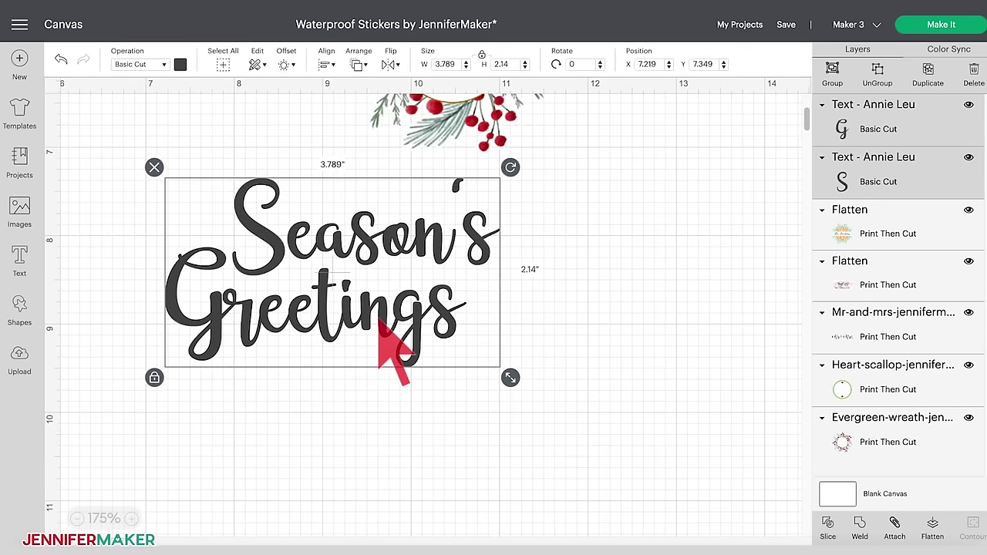
pyautogui.scroll(5, 379, 320)
pyautogui.moveTo(393, 436); pyautogui.dragTo(517, 223)
pyautogui.moveTo(633, 357); pyautogui.dragTo(384, 213)
pyautogui.moveTo(344, 176); pyautogui.dragTo(462, 228)
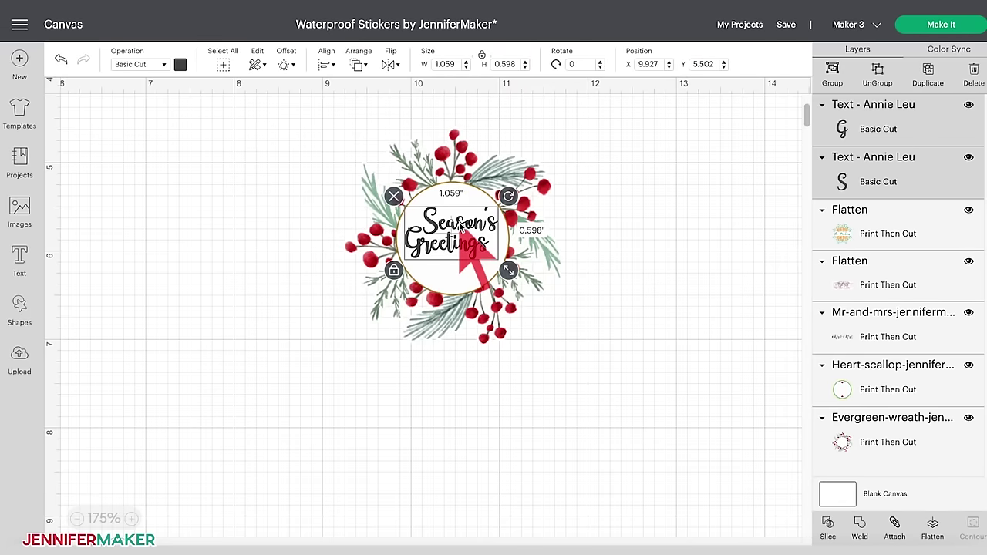
pyautogui.click(585, 281)
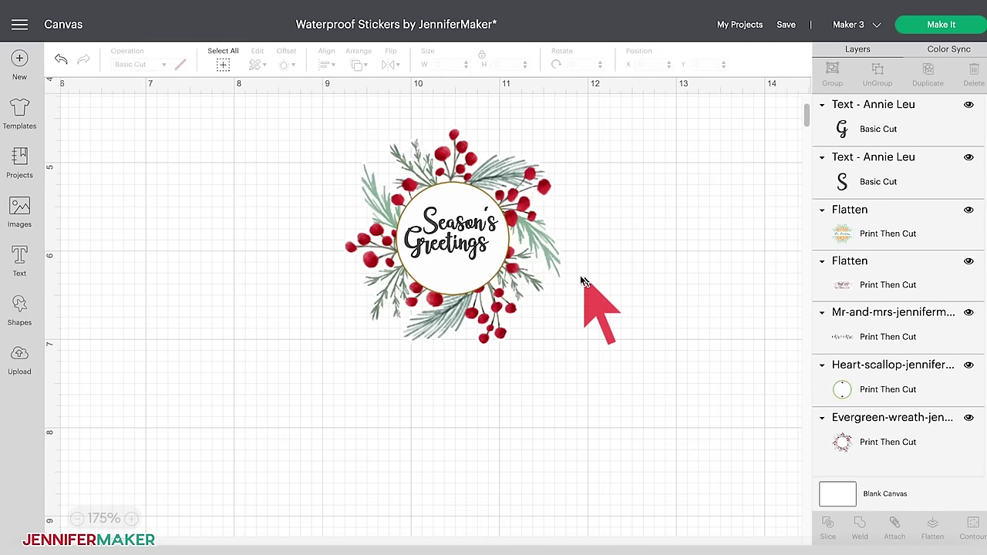
# - Add a separate text object reading "-The Makers" to the canvas for the wreath sticker
pyautogui.click(21, 258)
pyautogui.write('-')
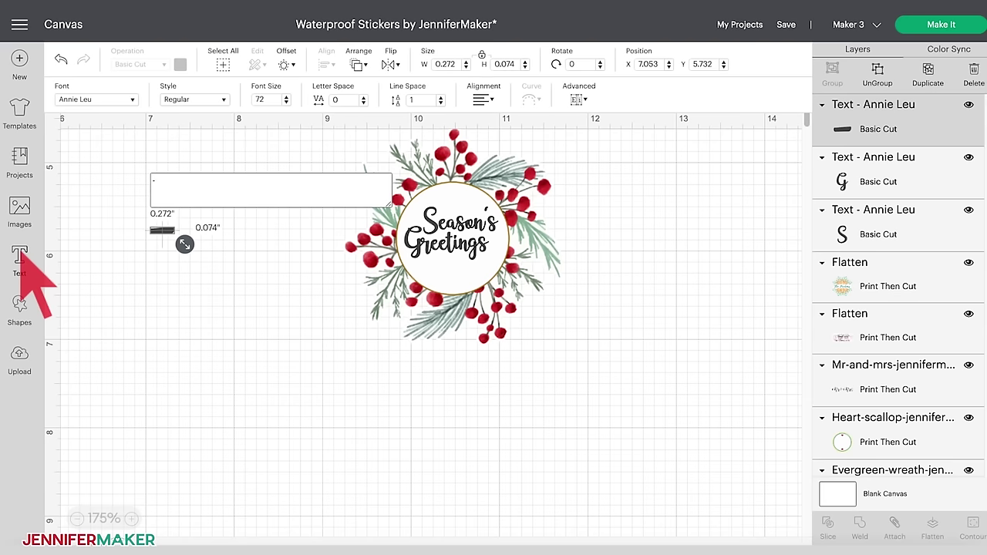
pyautogui.write('The Ma')
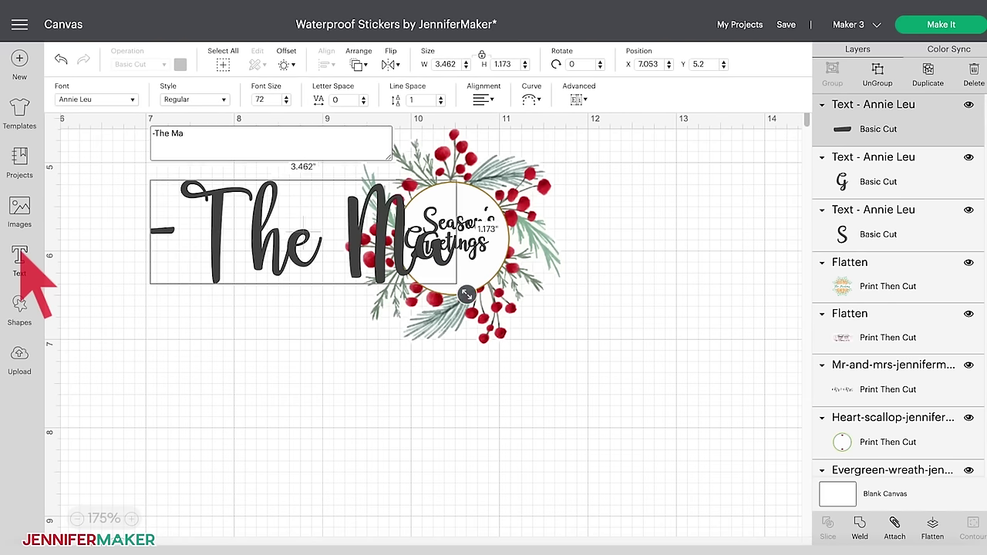
pyautogui.write('kers')
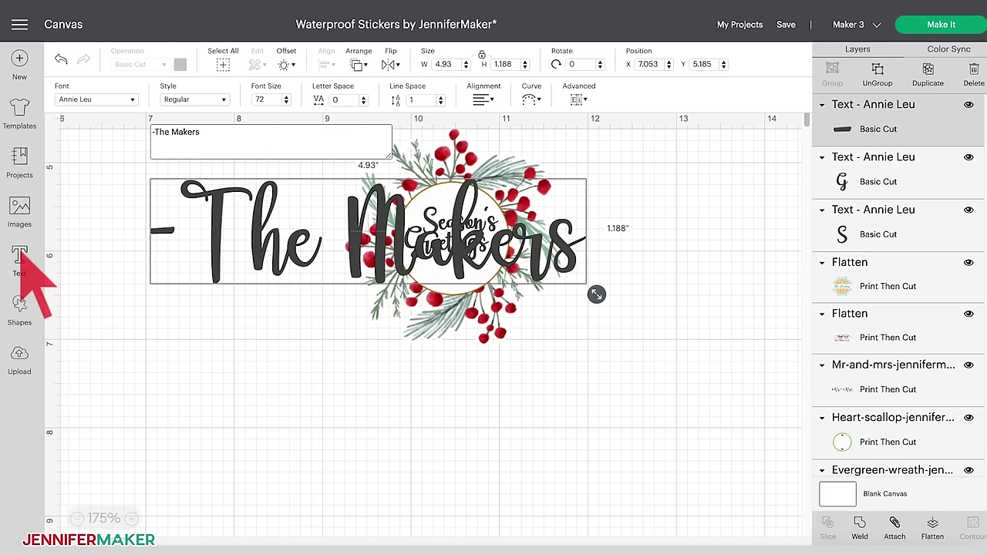
# - Search the fonts for Americana and apply Americana Std to the "-The Makers" text
pyautogui.click(133, 99)
pyautogui.moveTo(503, 66); pyautogui.dragTo(461, 66)
pyautogui.press('BackSpace')
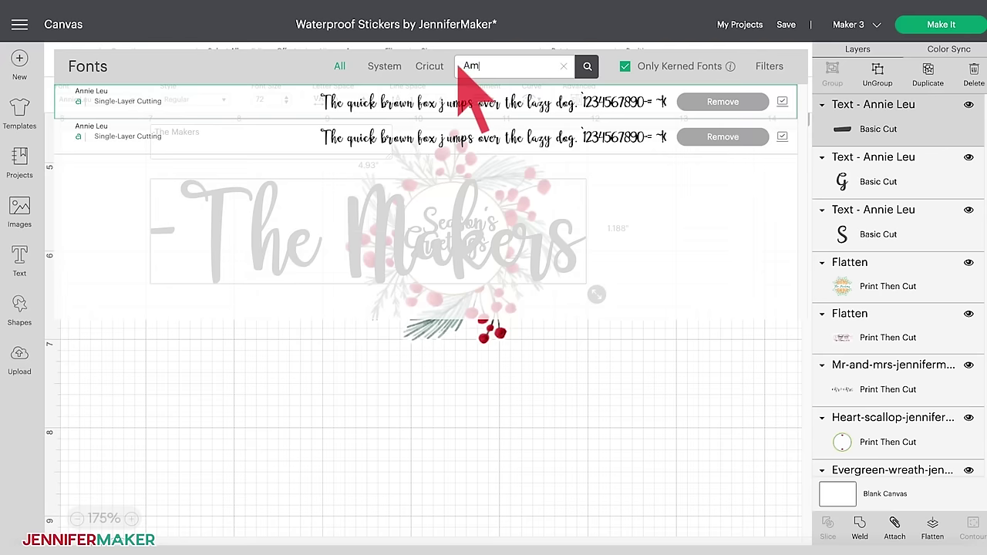
pyautogui.write('Americana')
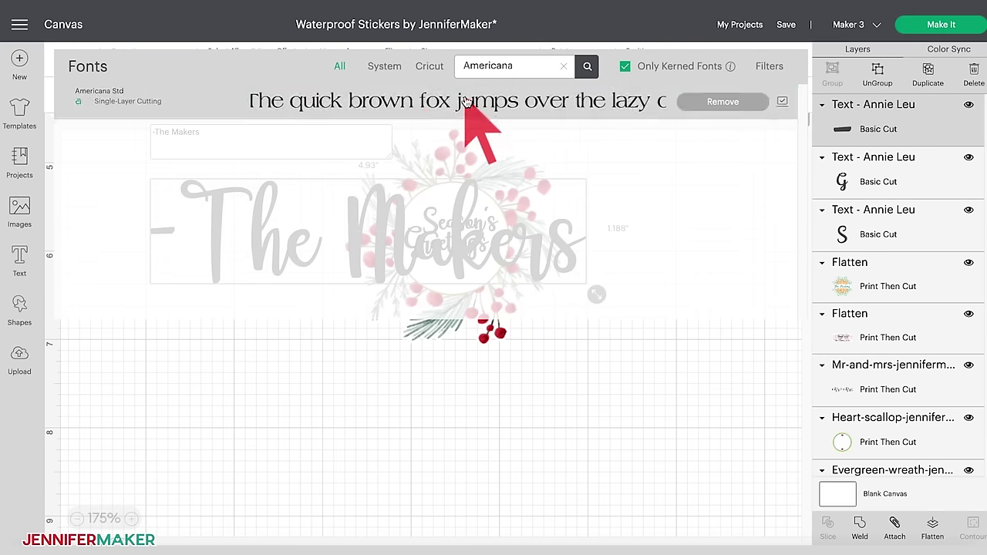
pyautogui.click(467, 102)
# - Shrink "-The Makers" to about 0.85 inches wide and place it under "Greetings" at about X 10.03, Y 6.15
pyautogui.moveTo(517, 238); pyautogui.dragTo(430, 305)
pyautogui.moveTo(751, 352); pyautogui.dragTo(575, 328)
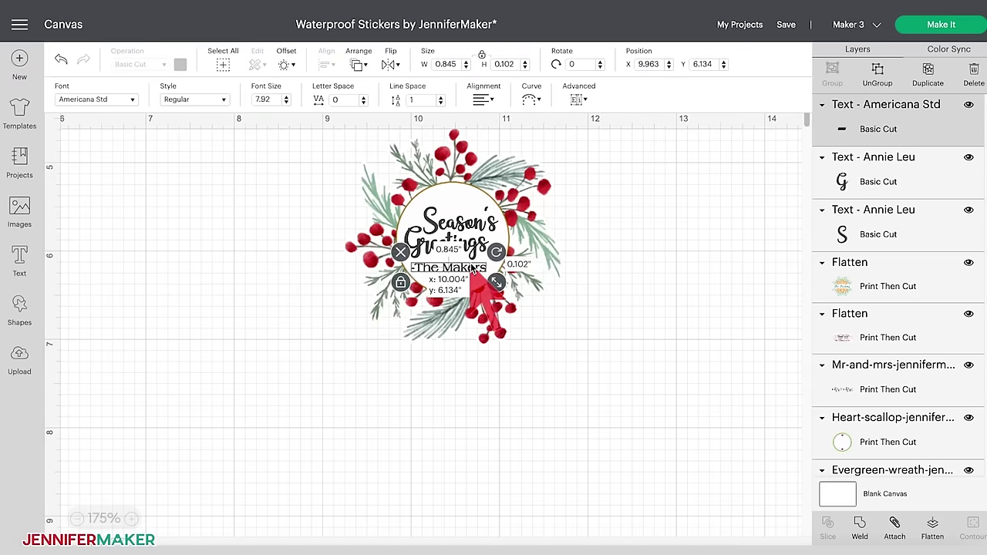
pyautogui.moveTo(472, 266); pyautogui.dragTo(473, 268)
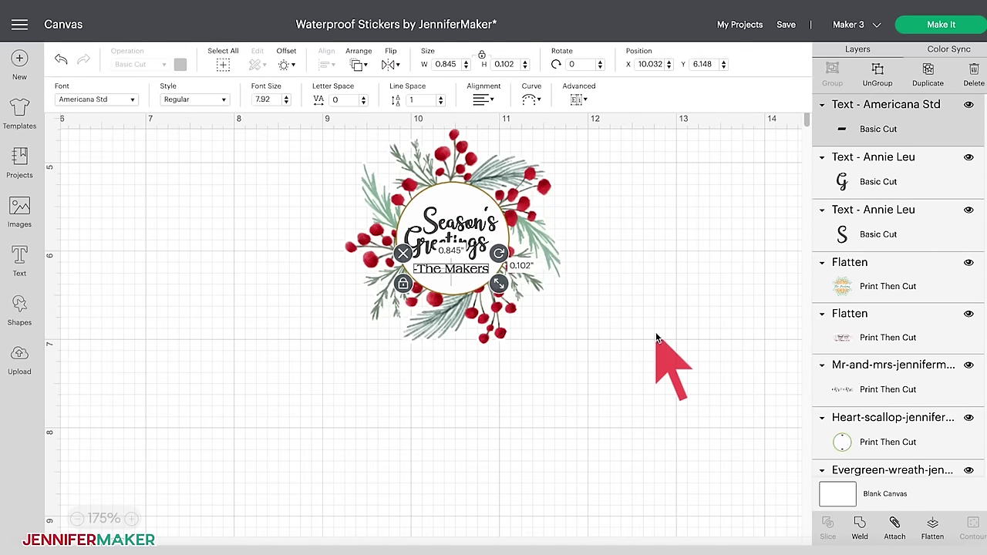
# - Set the color of "-The Makers" and both "Season's Greetings" lines to red
pyautogui.keyDown('shift'); pyautogui.click(840, 179); pyautogui.keyUp('shift')
pyautogui.keyDown('shift'); pyautogui.click(842, 222); pyautogui.keyUp('shift')
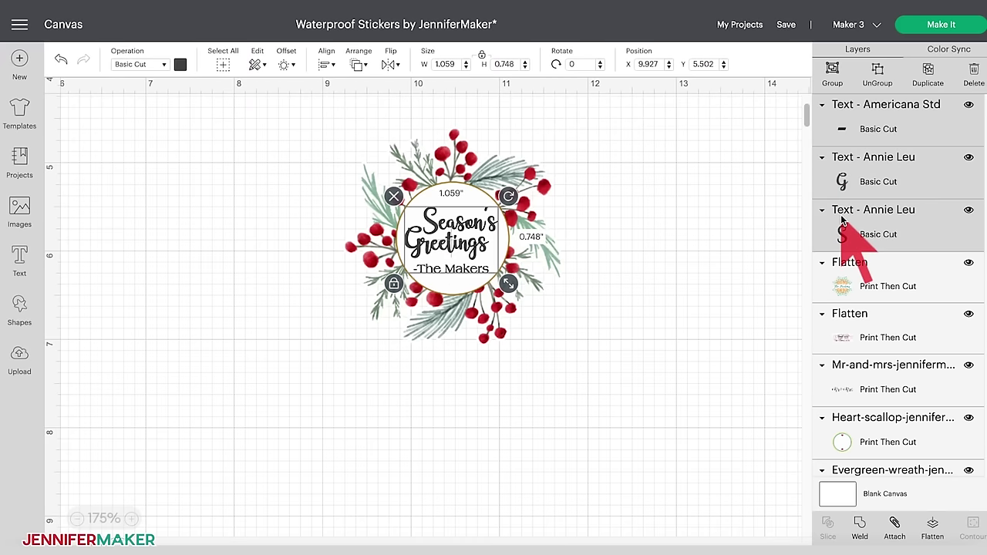
pyautogui.click(179, 65)
pyautogui.click(195, 163)
# - Flatten the evergreen wreath together with its three text layers into one Print Then Cut image
pyautogui.click(540, 247)
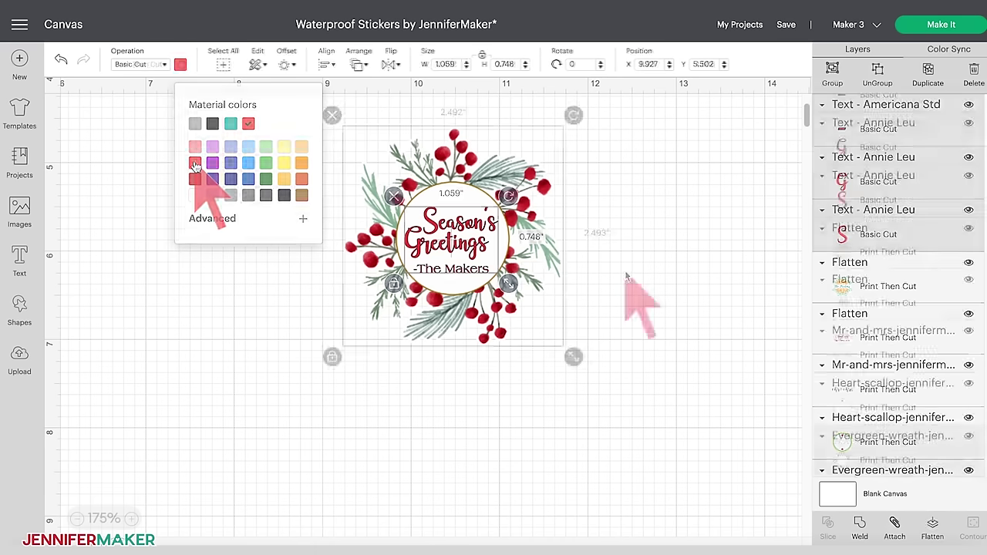
pyautogui.scroll(2, 640, 293)
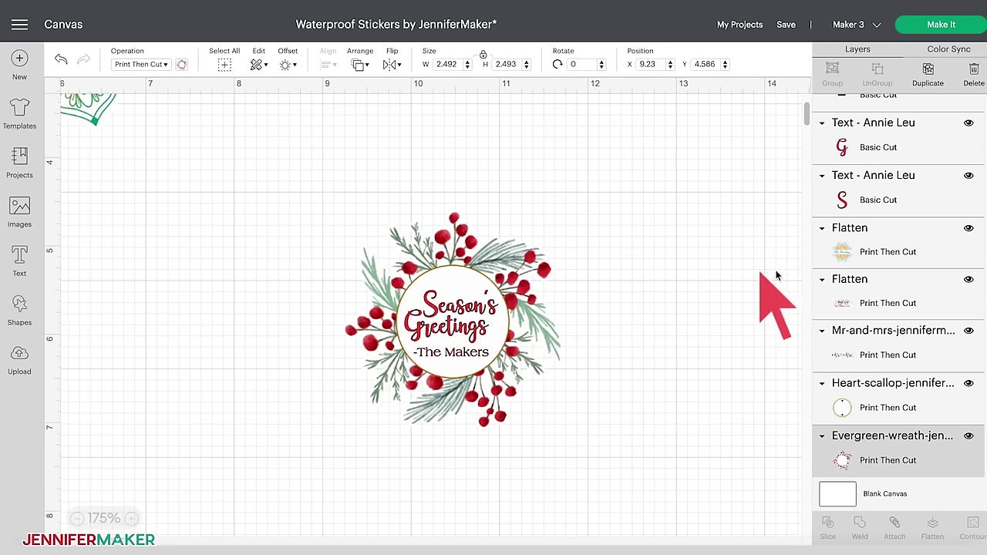
pyautogui.scroll(1, 825, 270)
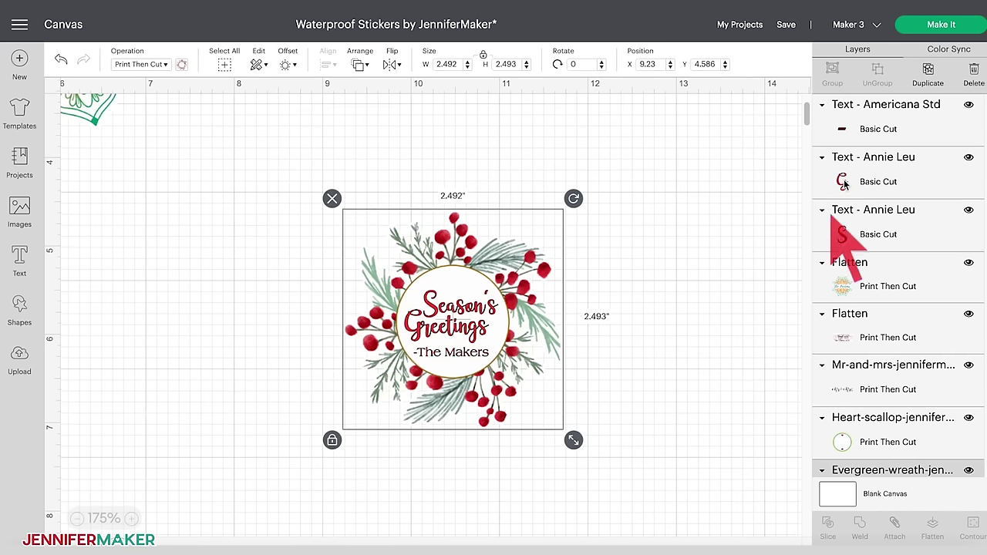
pyautogui.keyDown('shift'); pyautogui.click(844, 129); pyautogui.keyUp('shift')
pyautogui.keyDown('shift'); pyautogui.click(842, 177); pyautogui.keyUp('shift')
pyautogui.keyDown('shift'); pyautogui.click(835, 223); pyautogui.keyUp('shift')
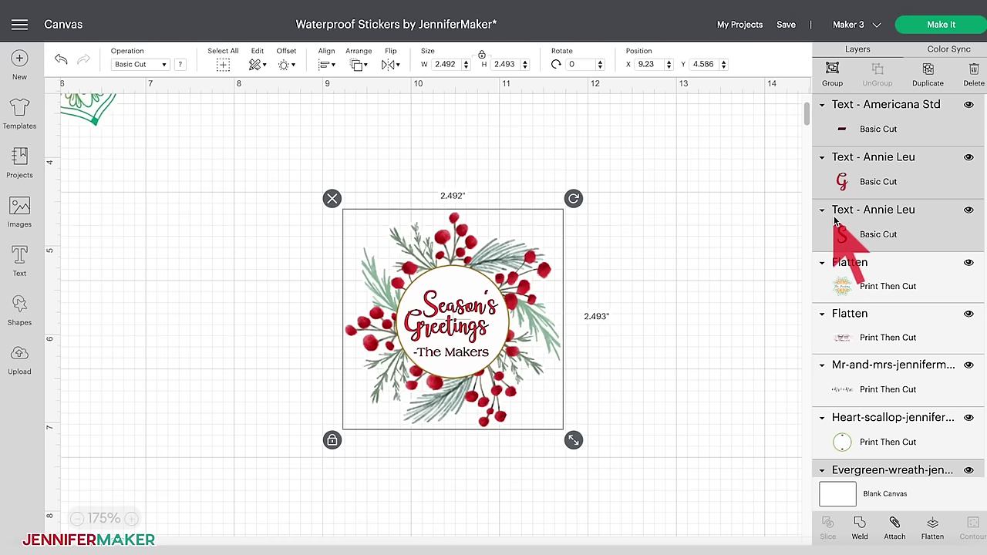
pyautogui.click(932, 529)
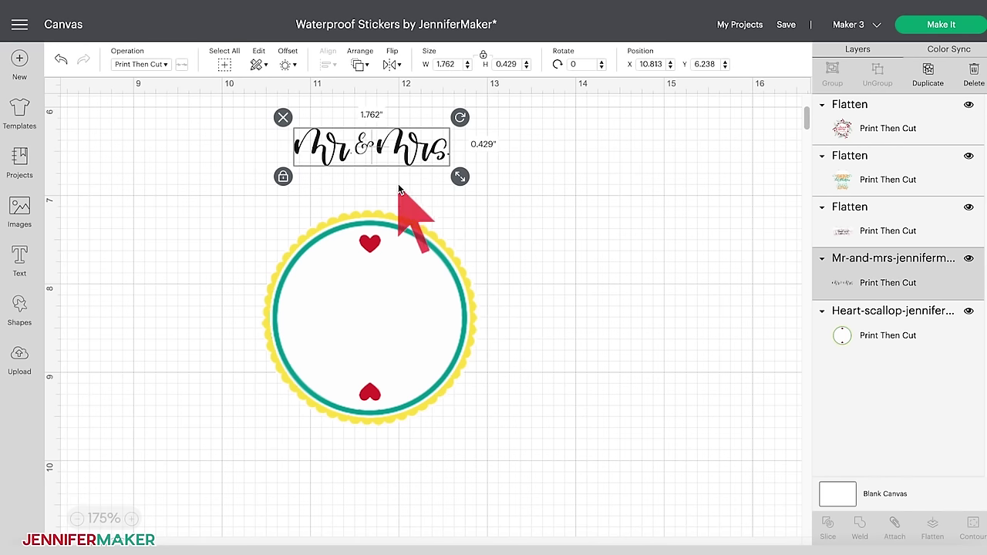
# - Move the "Mr & Mrs" image into the middle of the scalloped heart circle at about X 10.77, Y 8.17
pyautogui.moveTo(402, 161); pyautogui.dragTo(399, 330)
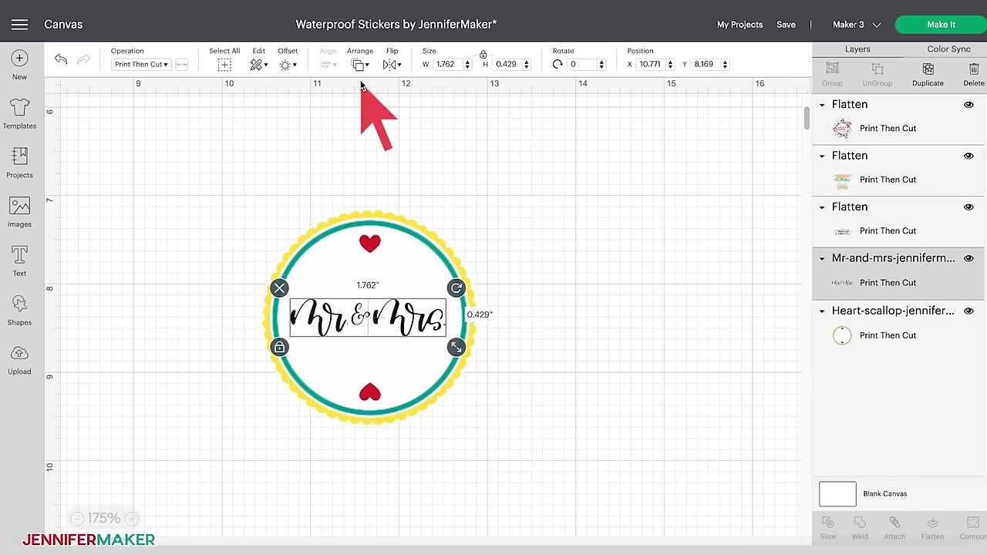
pyautogui.click(518, 244)
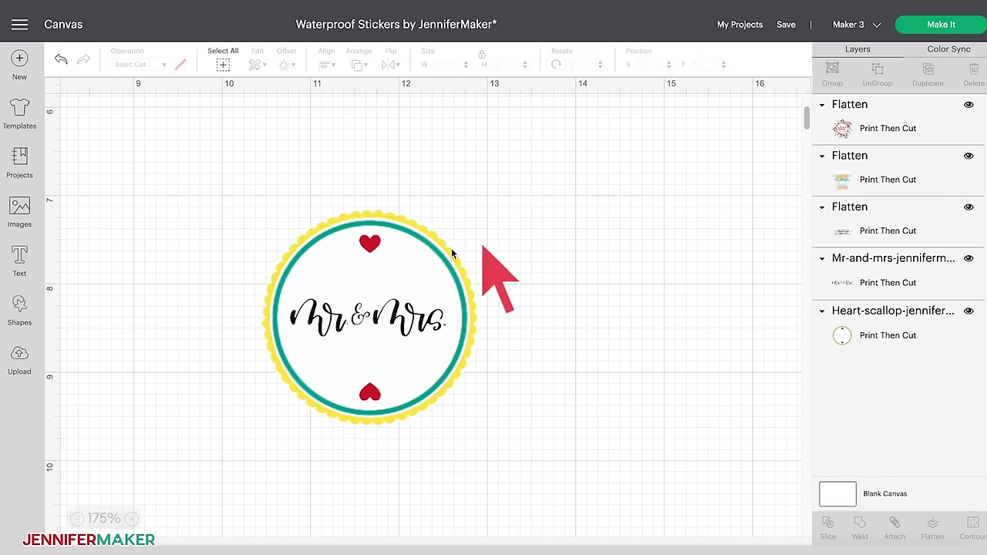
# - Add two text objects in Americana Std, one with the couple's first names joined by "&" and one reading "July 29, 2023"
pyautogui.click(19, 259)
pyautogui.write('Emma')
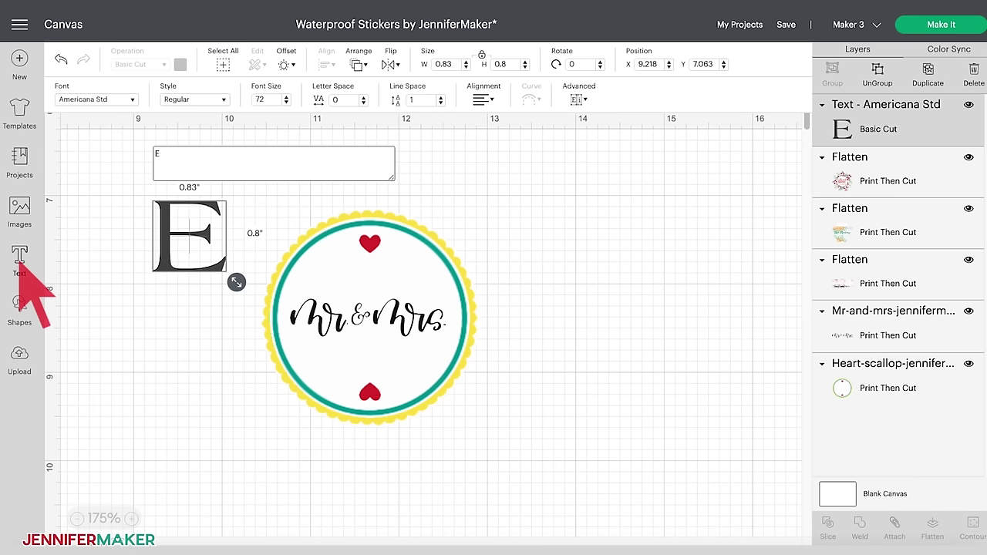
pyautogui.write(' & John')
pyautogui.click(123, 100)
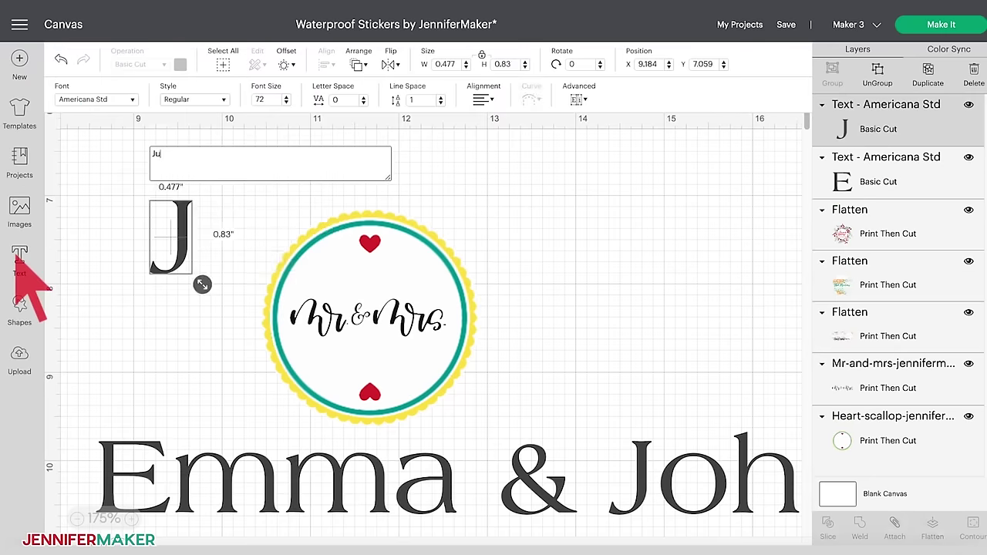
pyautogui.write('ly 29')
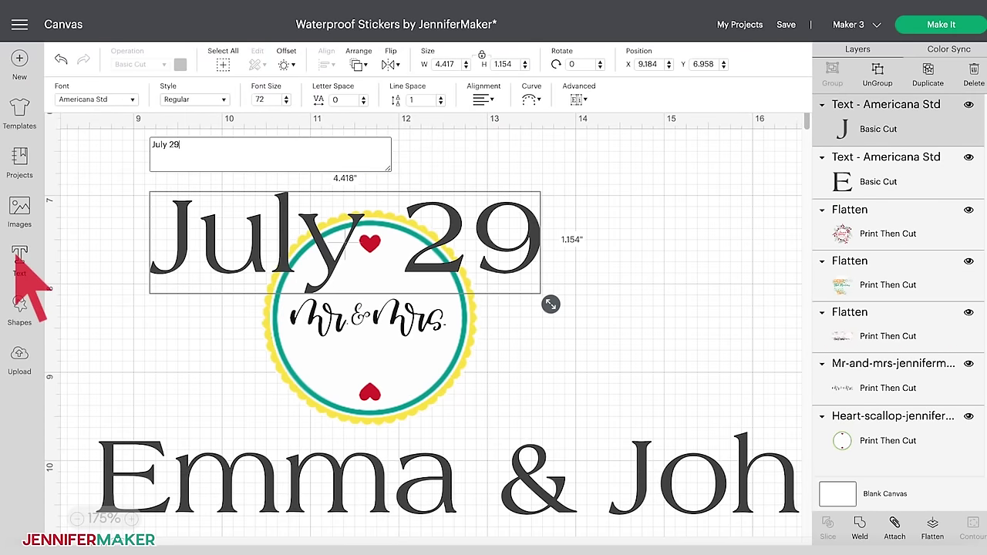
pyautogui.write(',2023')
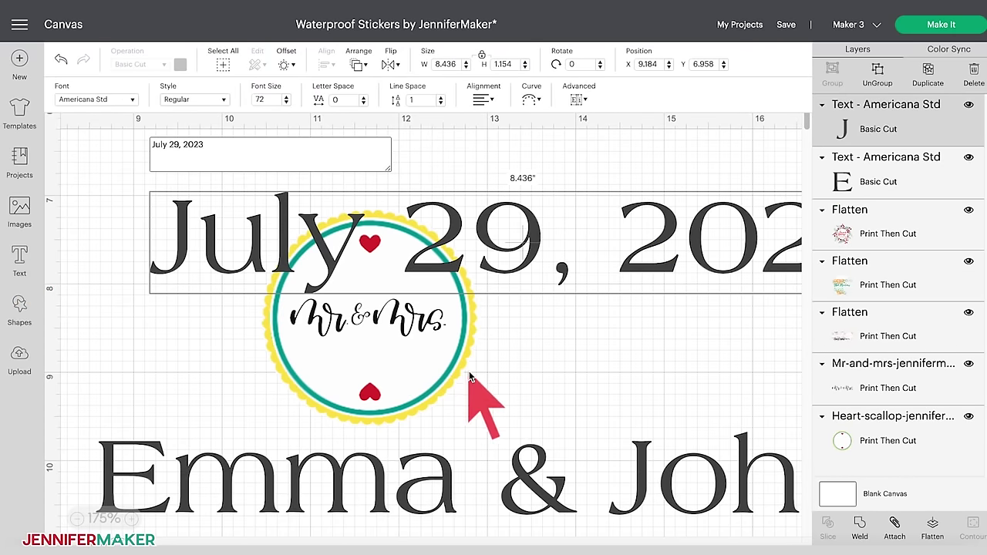
# - Arrange the date beneath the couple's names, shrink both to about 1.67 inches wide and place them in the circle at about X 10.87, Y 7.83
pyautogui.click(522, 275)
pyautogui.moveTo(522, 275); pyautogui.dragTo(473, 452)
pyautogui.click(77, 518)
pyautogui.click(77, 518)
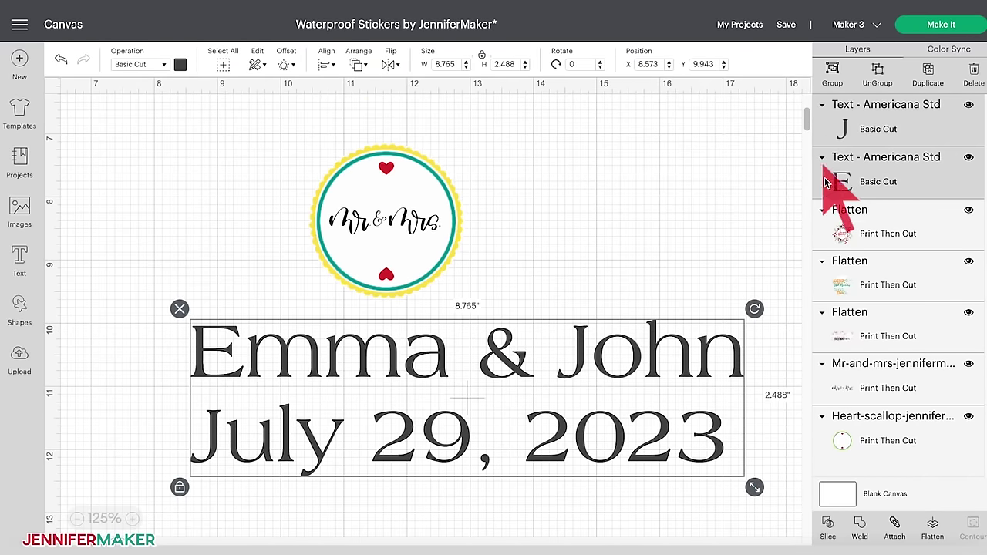
pyautogui.moveTo(755, 487); pyautogui.dragTo(361, 356)
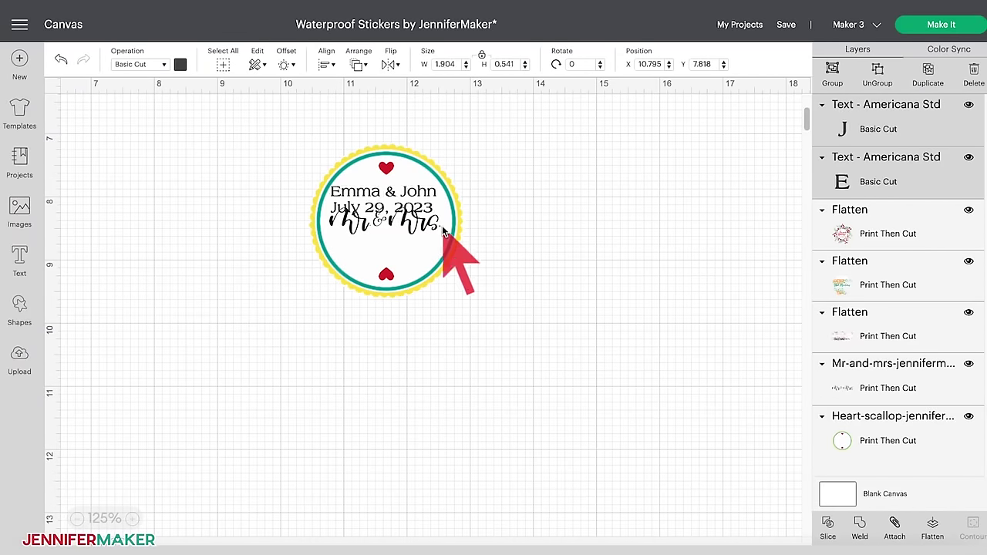
pyautogui.moveTo(398, 199); pyautogui.dragTo(403, 199)
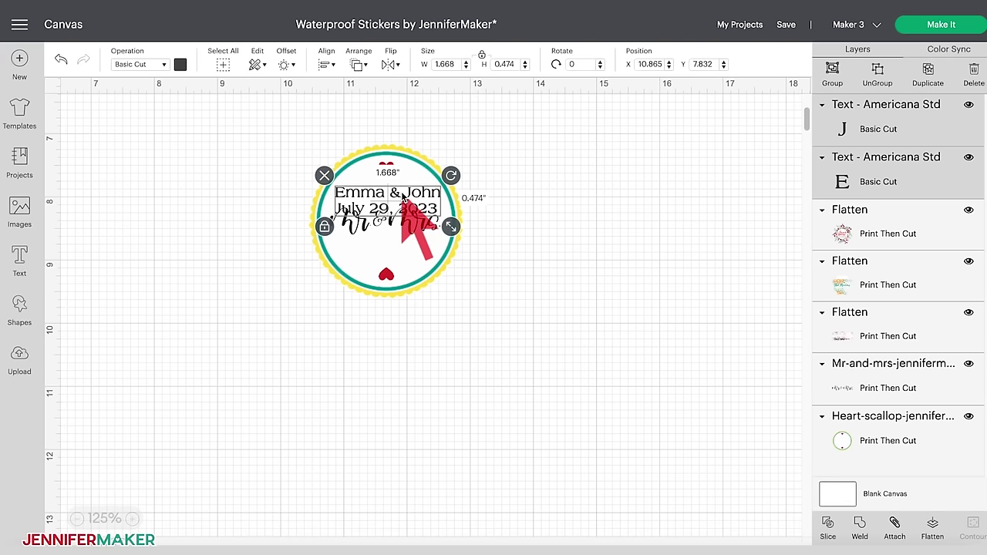
# - Move only the "July 29, 2023" text beneath the "Mr & Mrs" image in the scalloped circle, at about X 10.84, Y 8.72
pyautogui.click(579, 277)
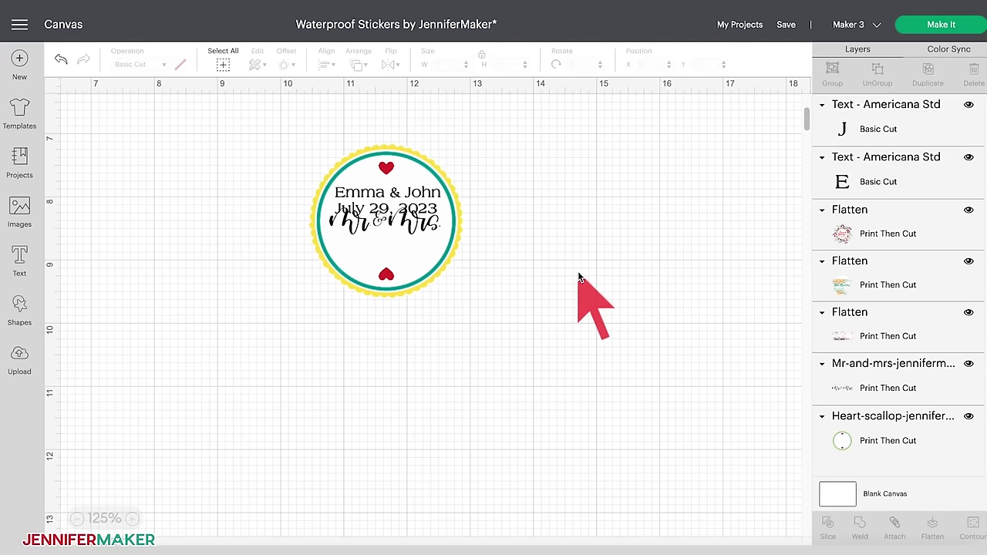
pyautogui.moveTo(417, 209); pyautogui.dragTo(410, 249)
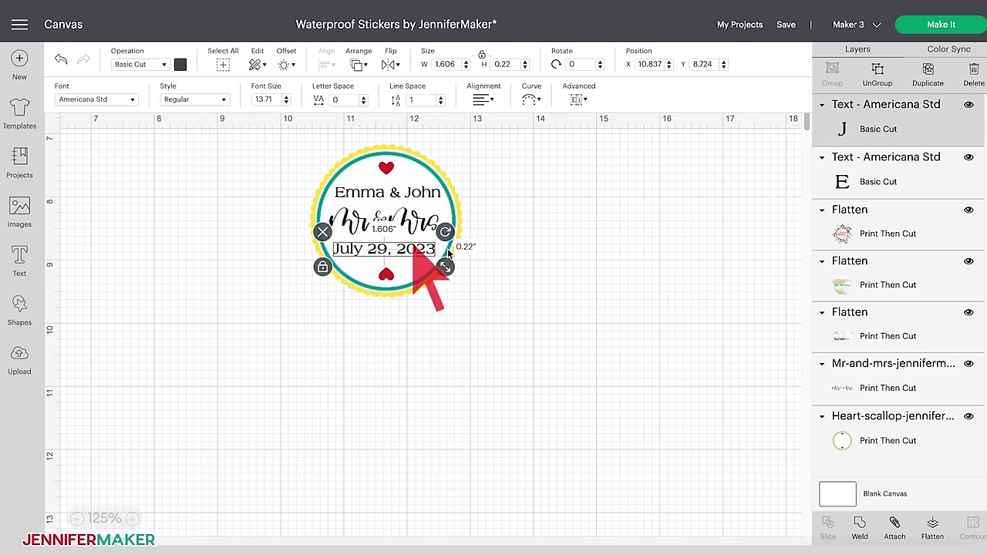
pyautogui.click(553, 266)
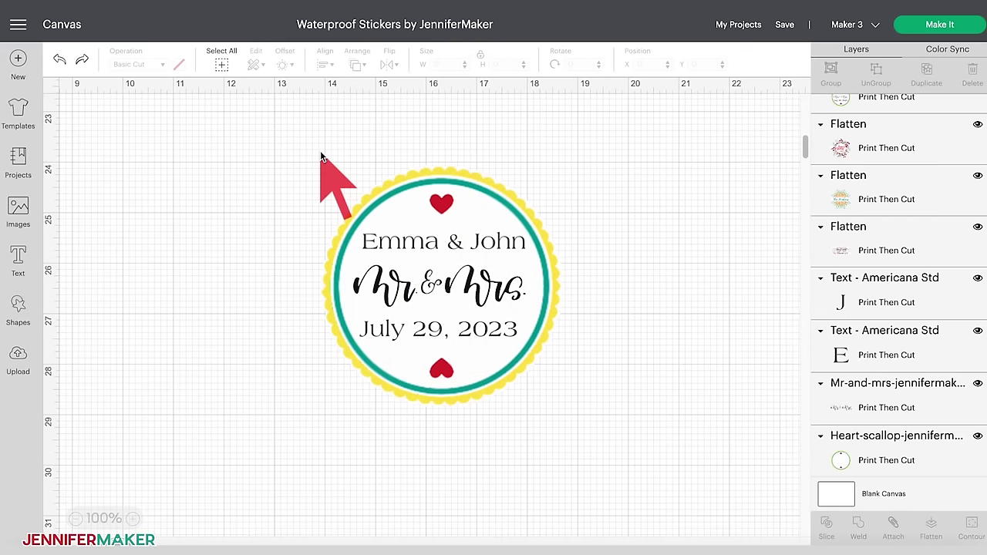
# - Align the couple's names, the date and the "Mr & Mrs" image with the scalloped heart circle
pyautogui.moveTo(321, 153); pyautogui.dragTo(590, 420)
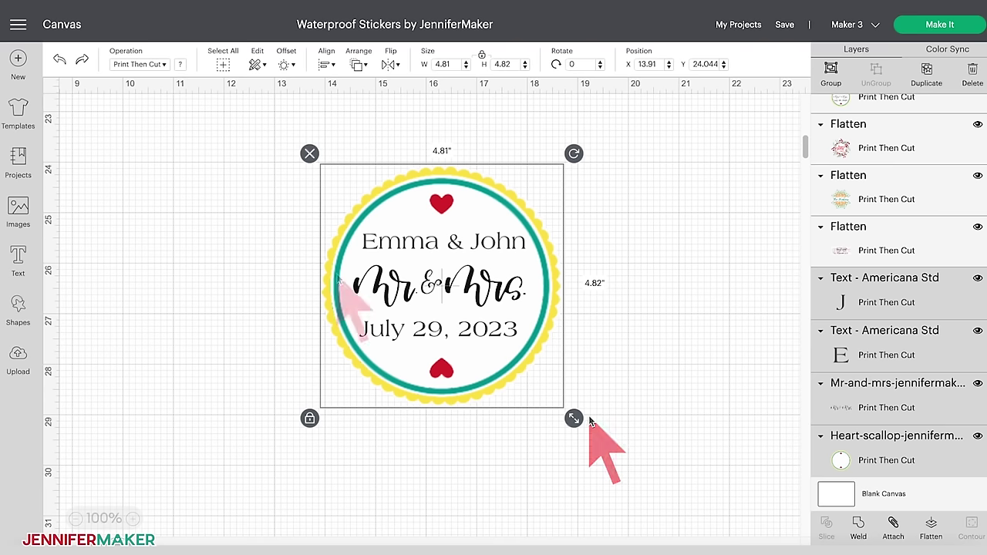
pyautogui.click(324, 66)
pyautogui.click(357, 125)
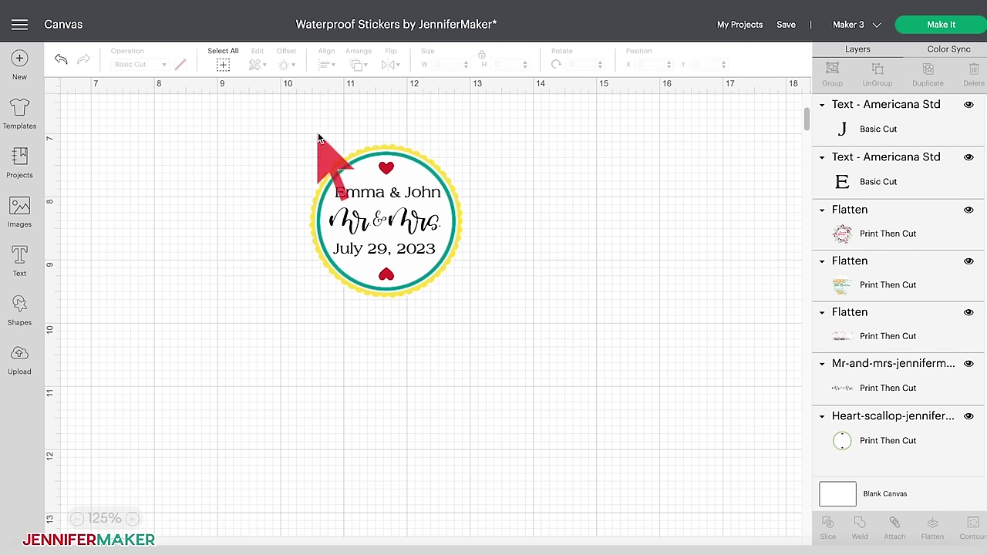
# - Flatten the scalloped heart circle together with the "Mr & Mrs" image and both text layers into one Print Then Cut image
pyautogui.moveTo(288, 142); pyautogui.dragTo(465, 292)
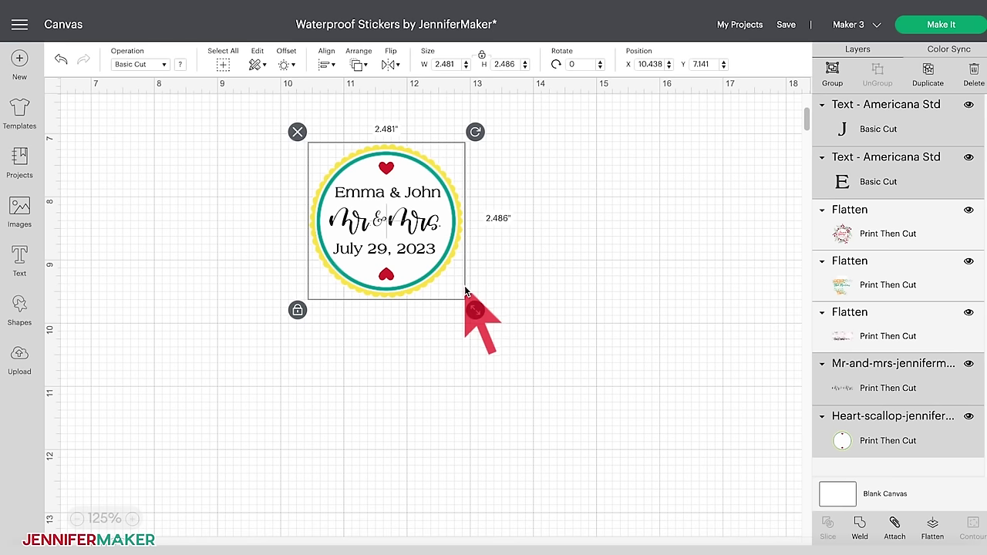
pyautogui.click(933, 532)
pyautogui.scroll(5, 586, 370)
pyautogui.click(660, 398)
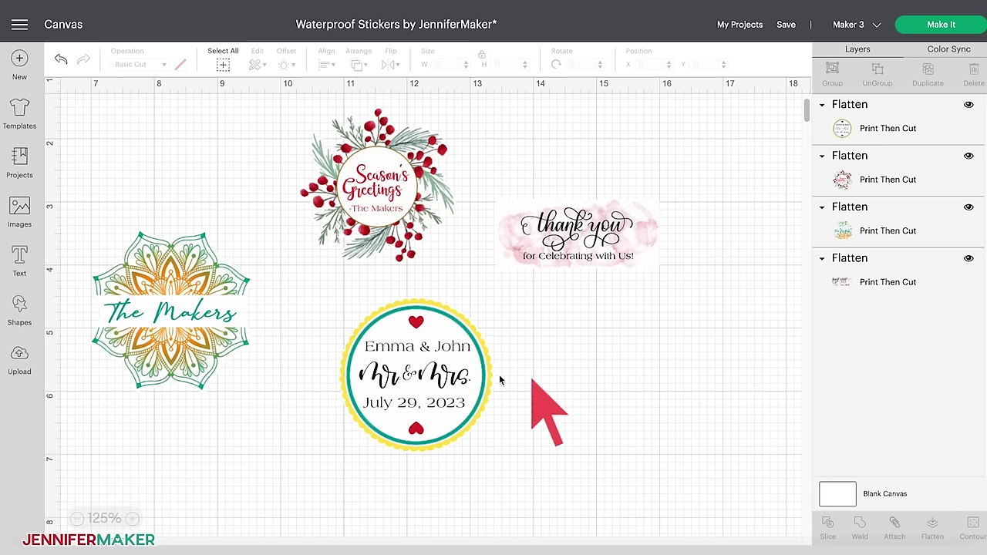
# - Add a free square shape with sharp corners to the canvas
pyautogui.click(19, 307)
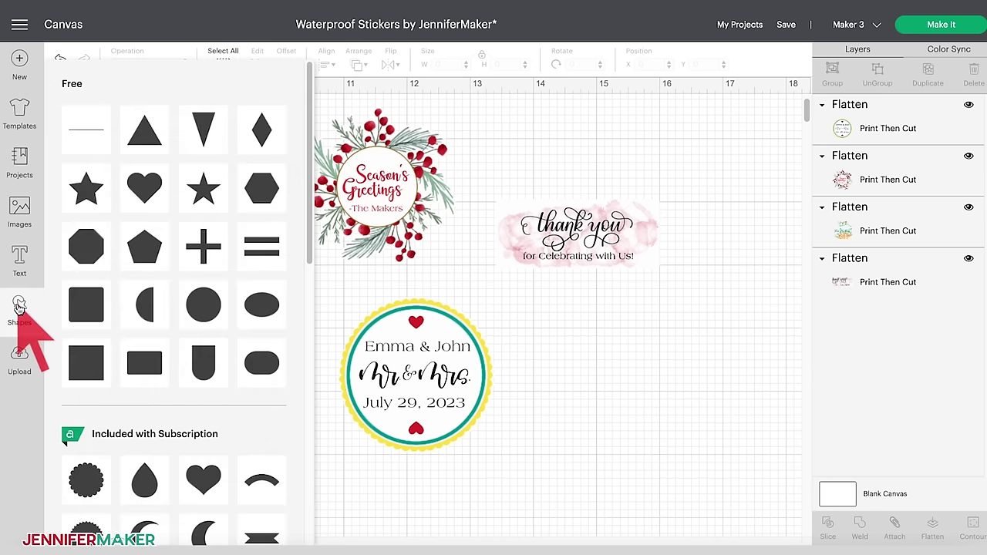
pyautogui.click(86, 369)
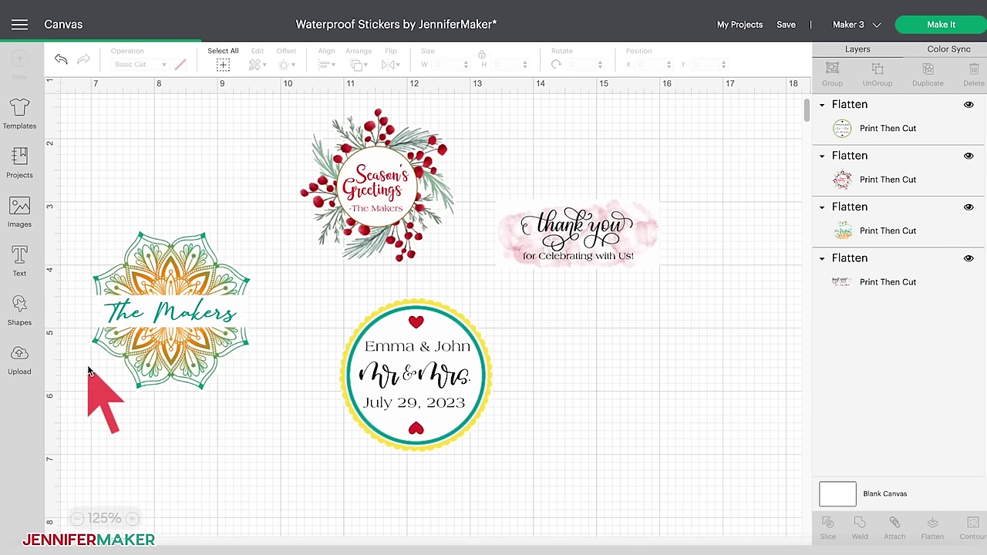